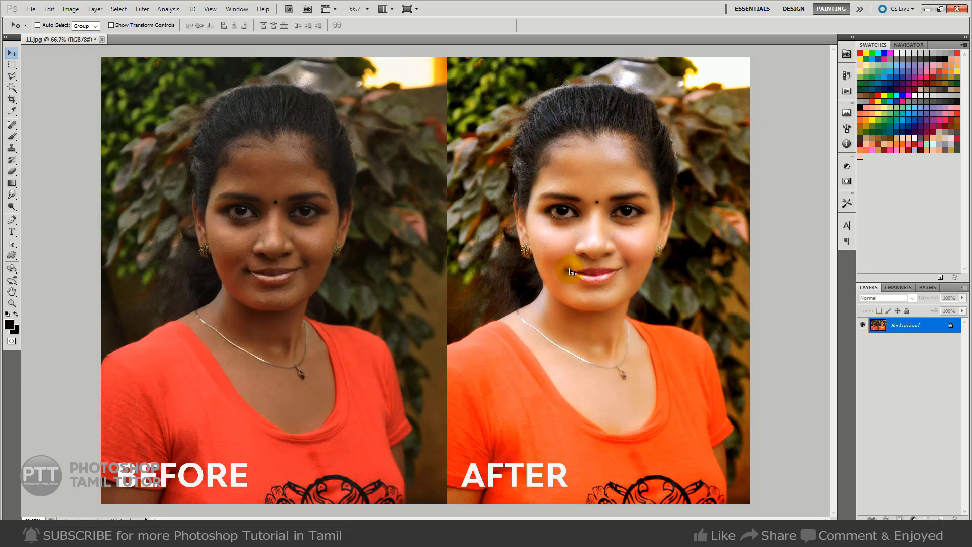
Zoom into the before-and-after comparison and pan so both faces sit side by side.
left_click(299, 263)
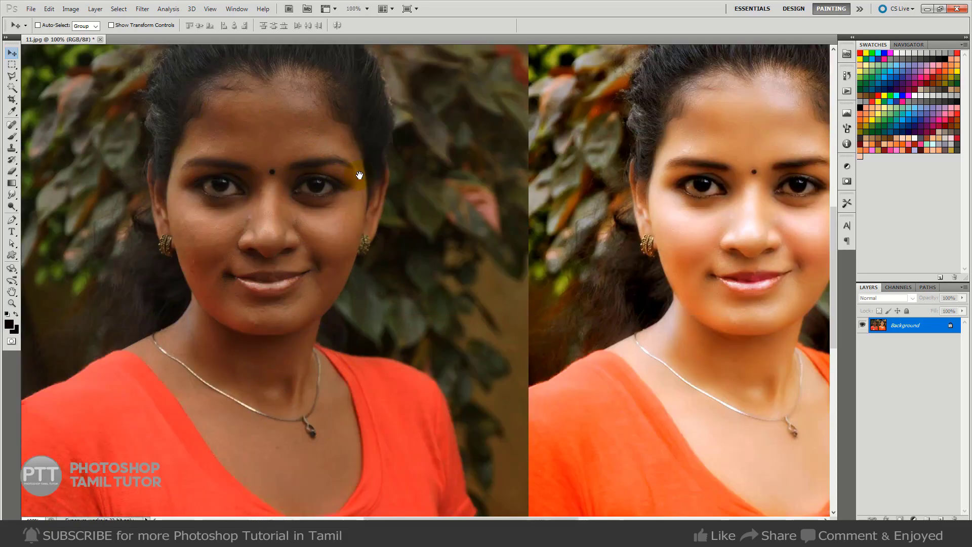
left_click_drag(359, 175, 358, 206)
left_click_drag(672, 254, 544, 228)
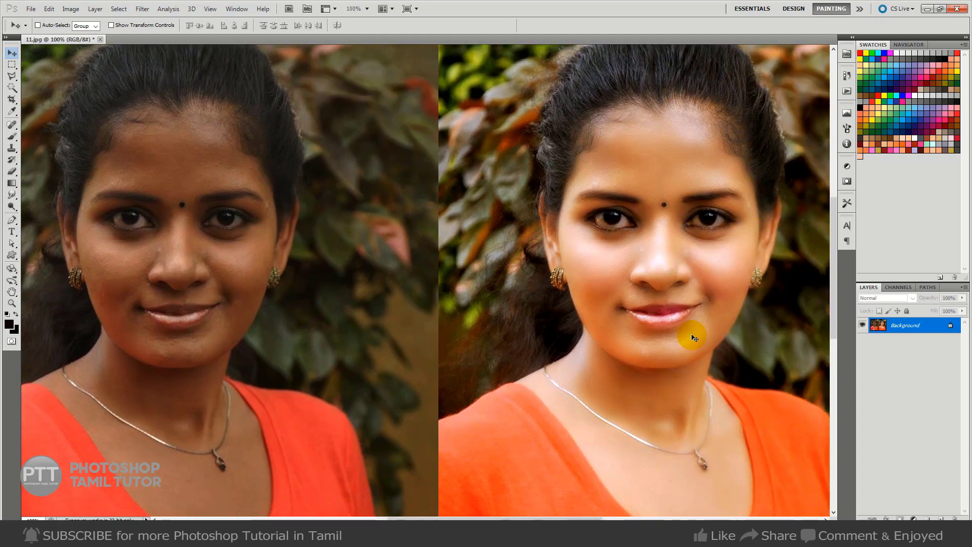
left_click_drag(686, 291, 640, 301)
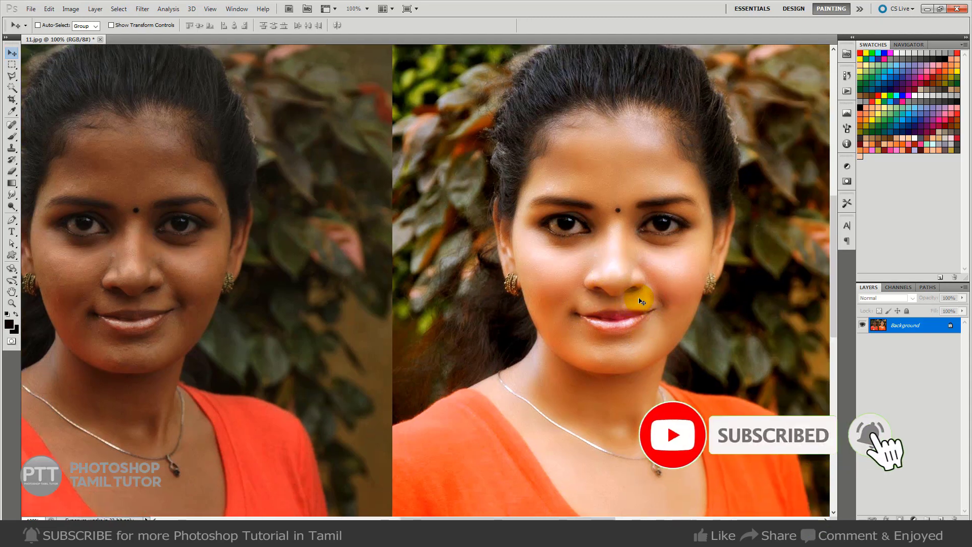
left_click_drag(647, 306, 626, 297)
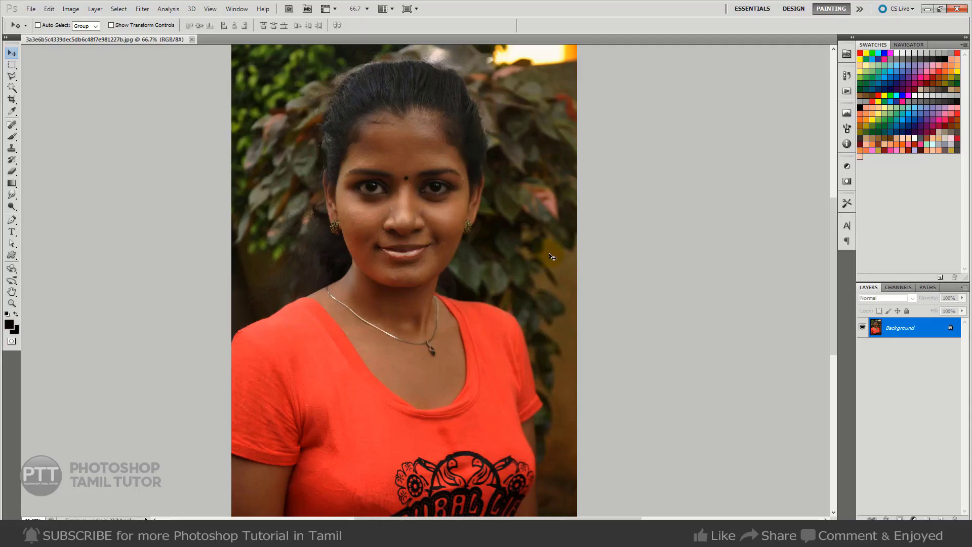
Open the original portrait JPEG as a single unretouched background layer.
left_click(322, 382)
Duplicate the photo, add an empty top layer, and set a 300 px soft brush to 100% opacity.
key("ctrl+j")
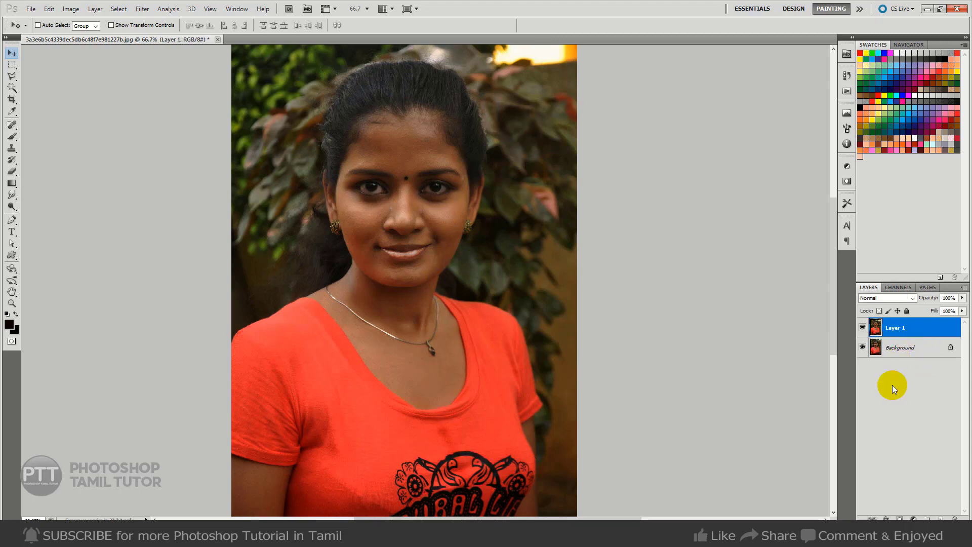
left_click(941, 518)
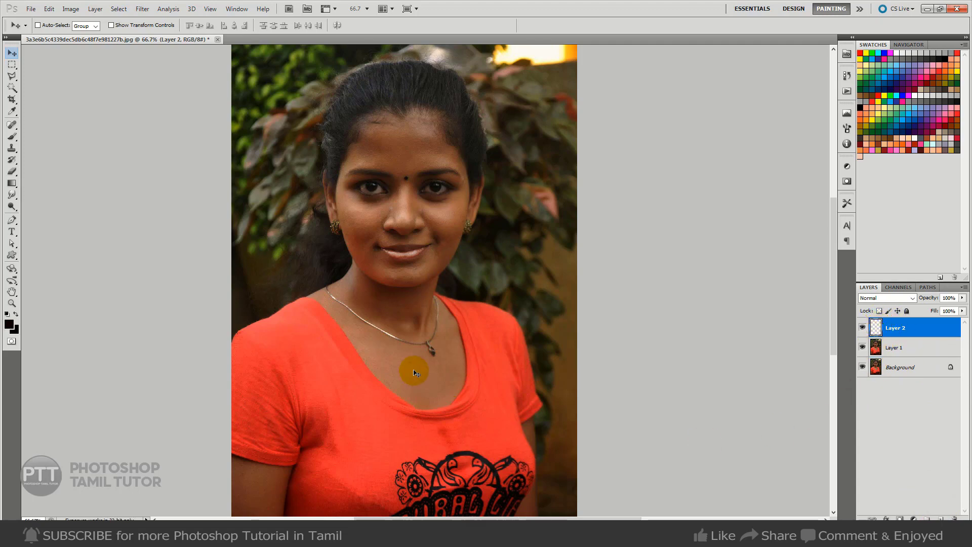
key("b")
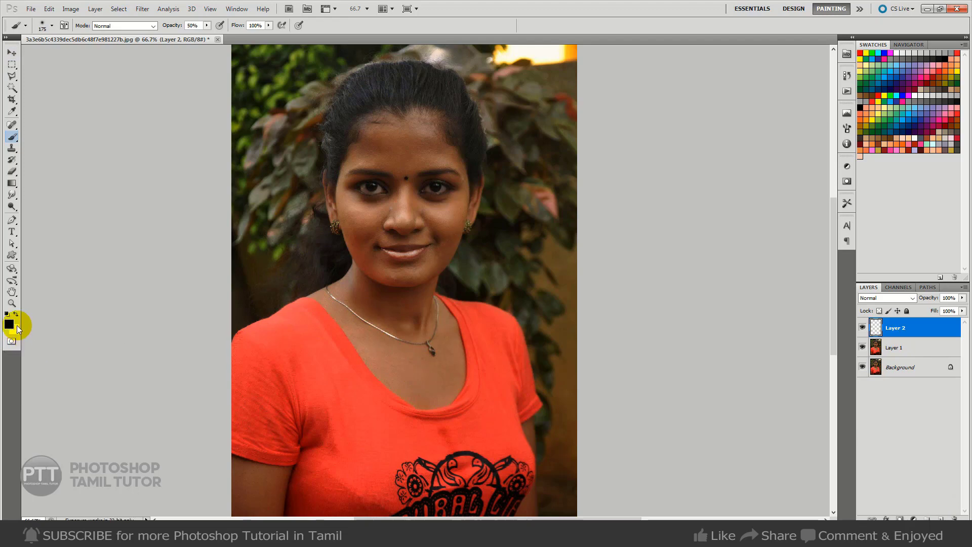
left_click(51, 25)
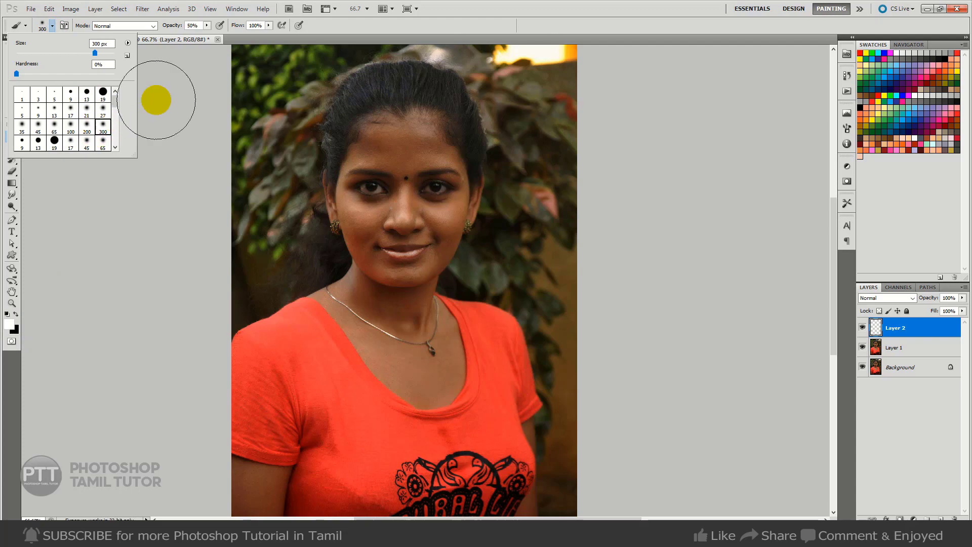
left_click(207, 25)
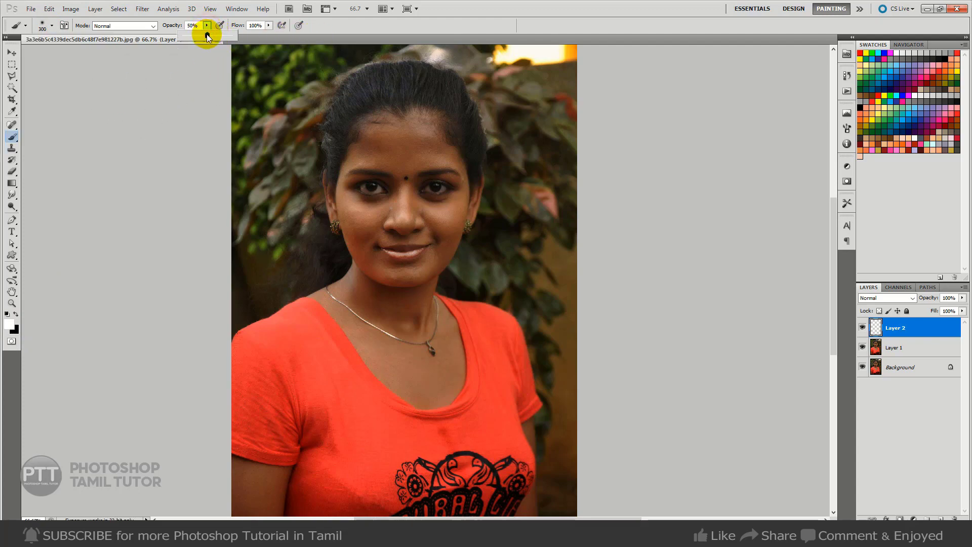
left_click_drag(207, 37, 248, 36)
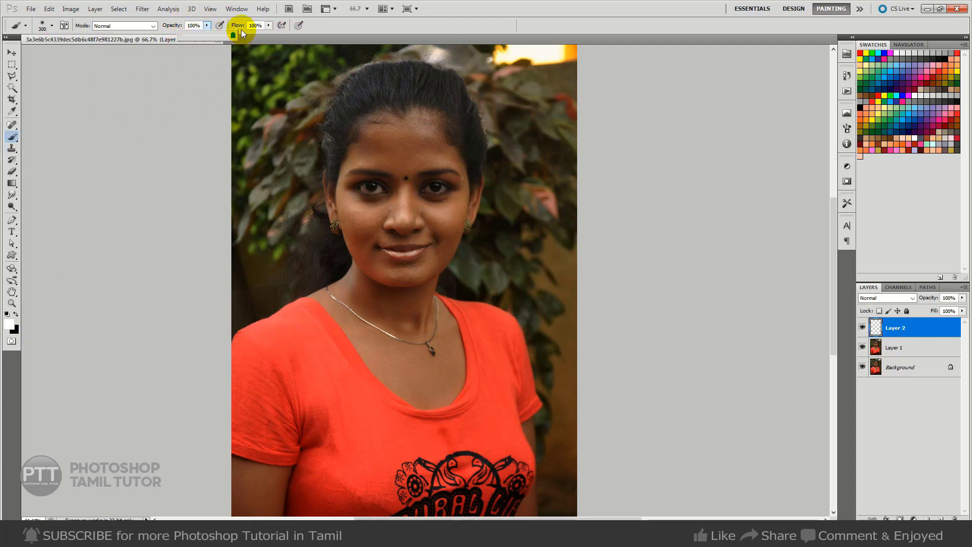
left_click(243, 26)
left_click(399, 351)
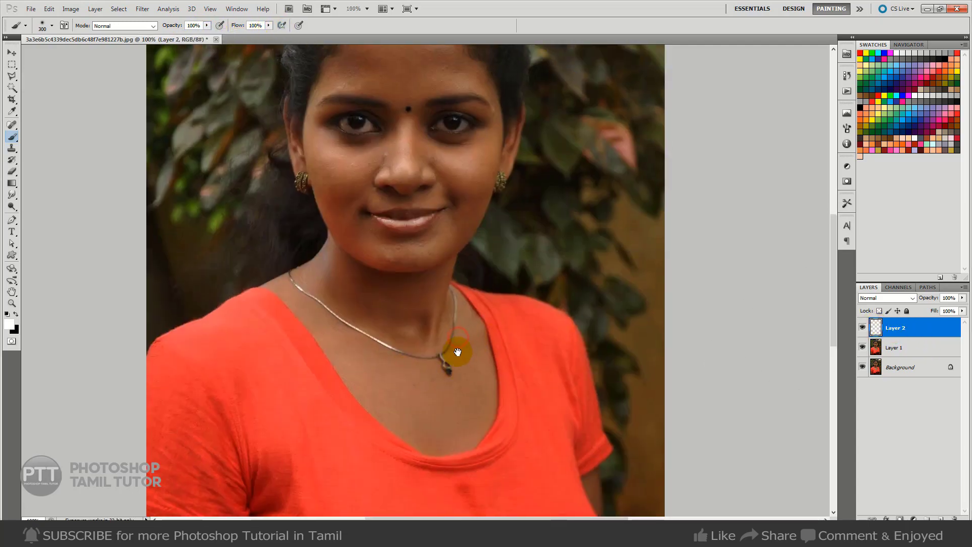
Paint white along the face's left edge, from the ear past the earring up the cheek.
left_click(369, 337)
left_click_drag(482, 322, 506, 544)
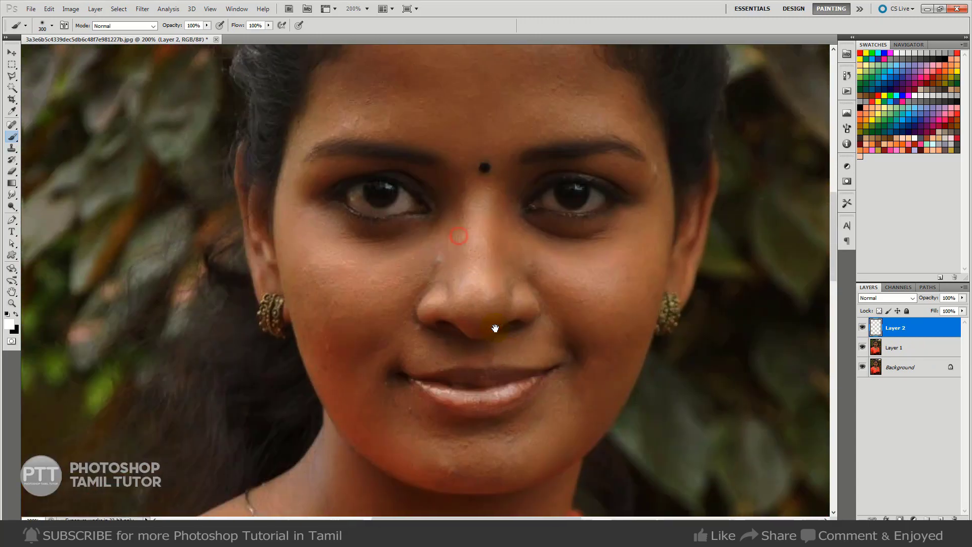
key("bracketleft")
key("bracketleft")
key("bracketleft")
key("bracketleft")
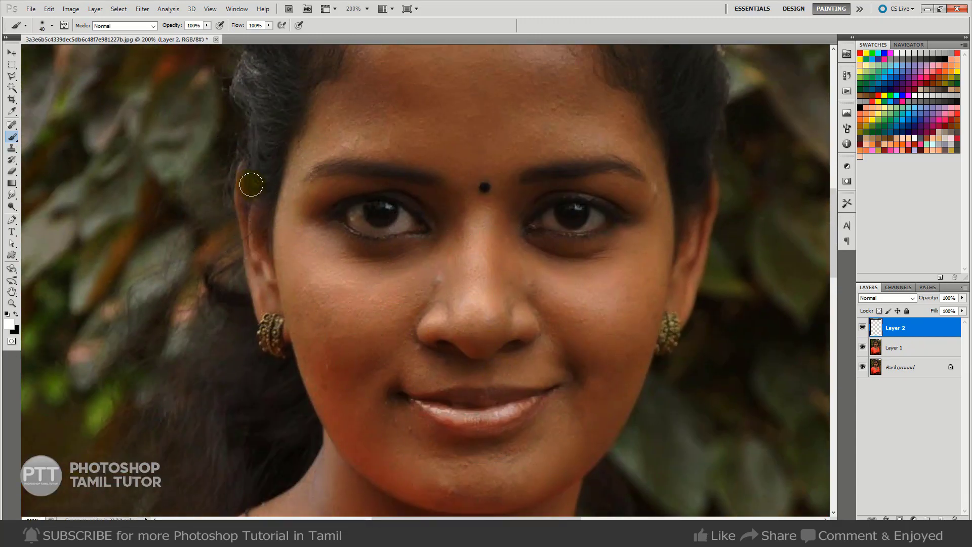
mouse_move(239, 172)
left_mouse_down()
mouse_move(279, 308)
mouse_move(257, 216)
left_mouse_up()
key("bracketleft")
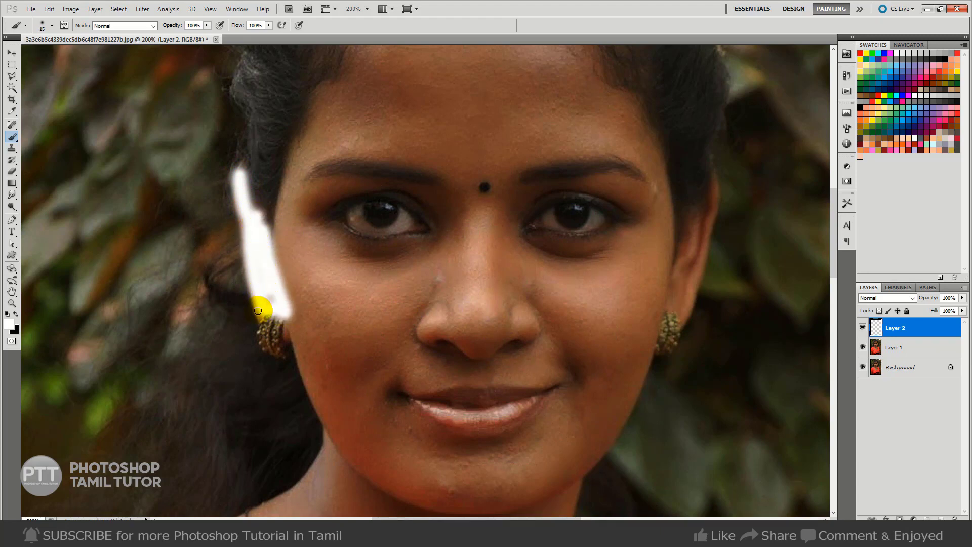
left_click_drag(289, 334, 277, 308)
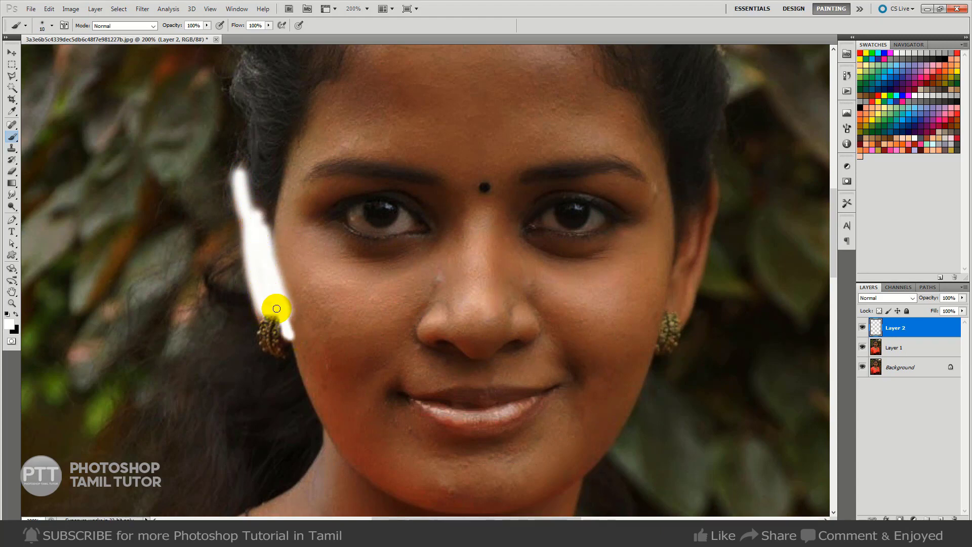
key("ctrl+minus")
key("bracketright")
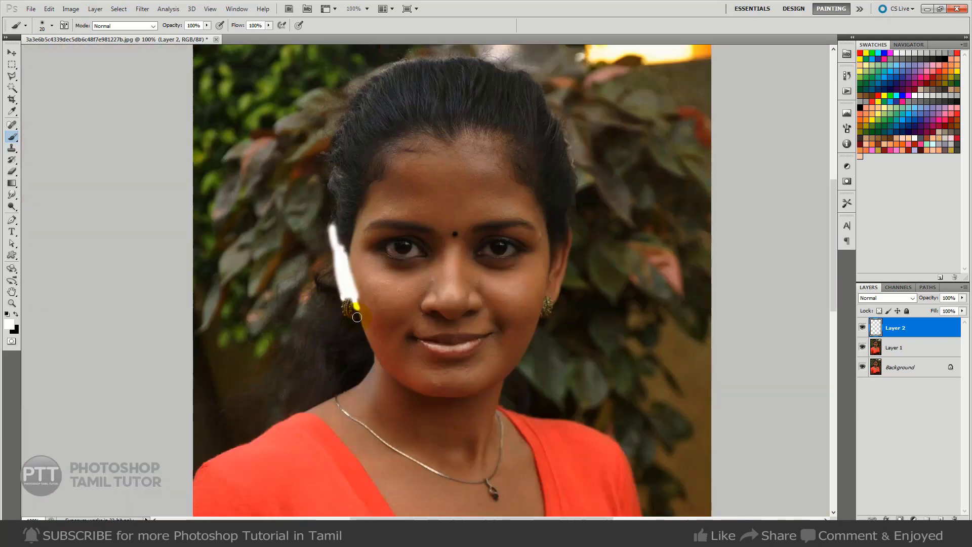
mouse_move(361, 293)
left_mouse_down()
mouse_move(357, 233)
mouse_move(398, 160)
mouse_move(418, 147)
mouse_move(495, 147)
mouse_move(534, 205)
mouse_move(470, 223)
mouse_move(393, 219)
mouse_move(363, 250)
mouse_move(382, 306)
left_mouse_up()
Outline the forehead hairline in white and fill the cheeks, jaw and chin.
key("bracketright")
mouse_move(379, 231)
left_mouse_down()
mouse_move(423, 162)
mouse_move(486, 162)
mouse_move(519, 207)
mouse_move(392, 217)
mouse_move(404, 173)
mouse_move(480, 169)
mouse_move(473, 186)
mouse_move(525, 209)
left_mouse_up()
key("bracketright")
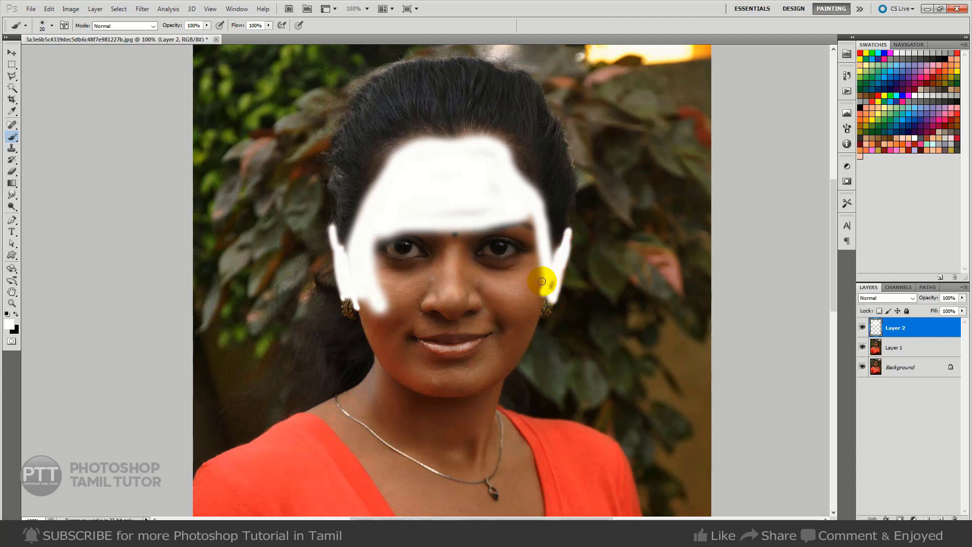
mouse_move(364, 297)
left_mouse_down()
mouse_move(379, 348)
mouse_move(450, 387)
left_mouse_up()
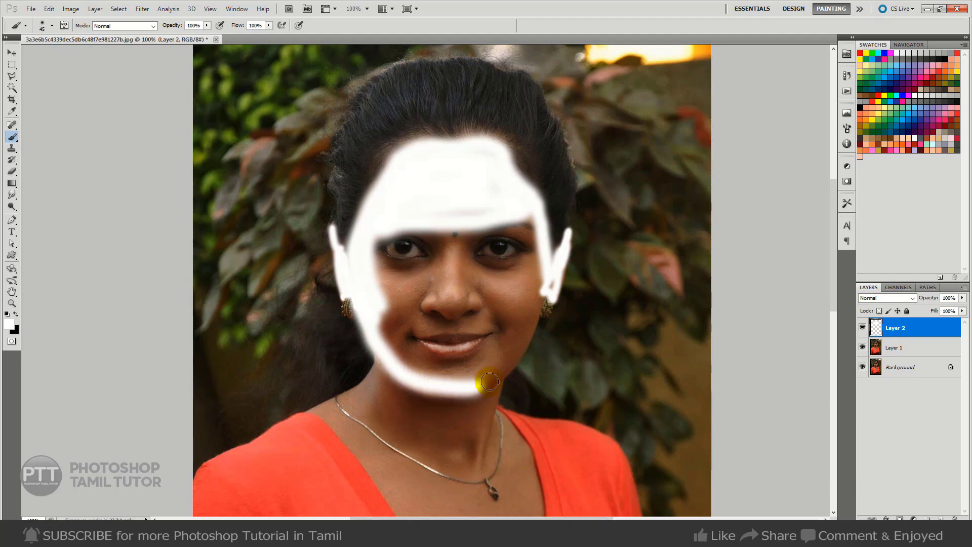
left_click_drag(532, 311, 549, 284)
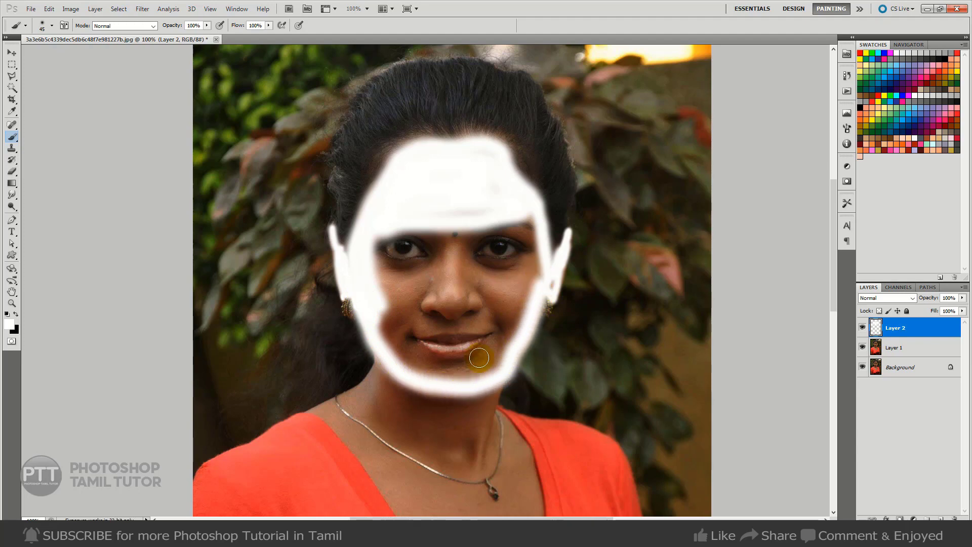
mouse_move(404, 363)
left_mouse_down()
mouse_move(504, 340)
mouse_move(451, 369)
mouse_move(536, 243)
mouse_move(400, 233)
mouse_move(382, 332)
mouse_move(505, 336)
mouse_move(510, 245)
mouse_move(476, 196)
mouse_move(525, 219)
mouse_move(480, 157)
mouse_move(412, 187)
mouse_move(418, 170)
mouse_move(390, 260)
mouse_move(478, 336)
mouse_move(412, 247)
mouse_move(488, 258)
mouse_move(410, 278)
mouse_move(472, 259)
left_mouse_up()
key("bracketright")
key("bracketleft")
key("bracketleft")
key("bracketleft")
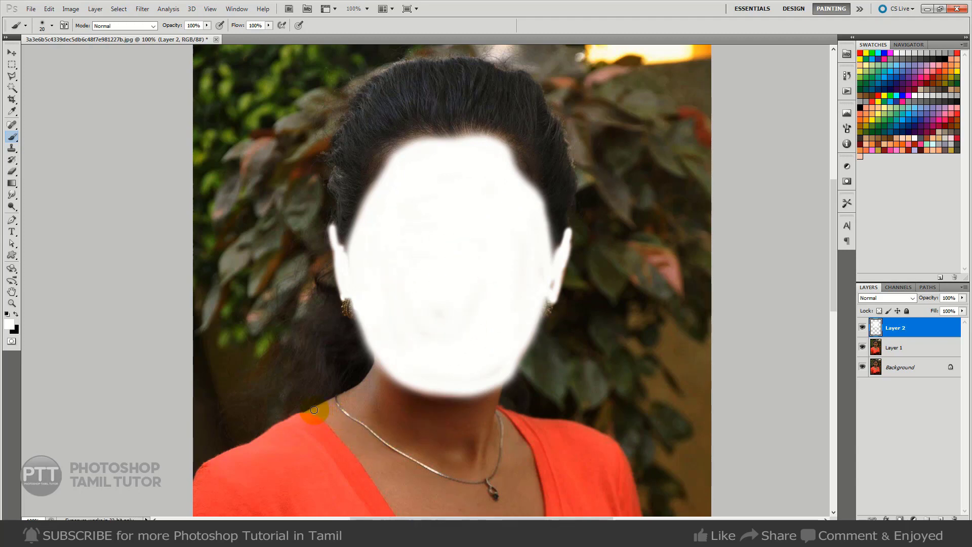
left_click(377, 416, "ctrl")
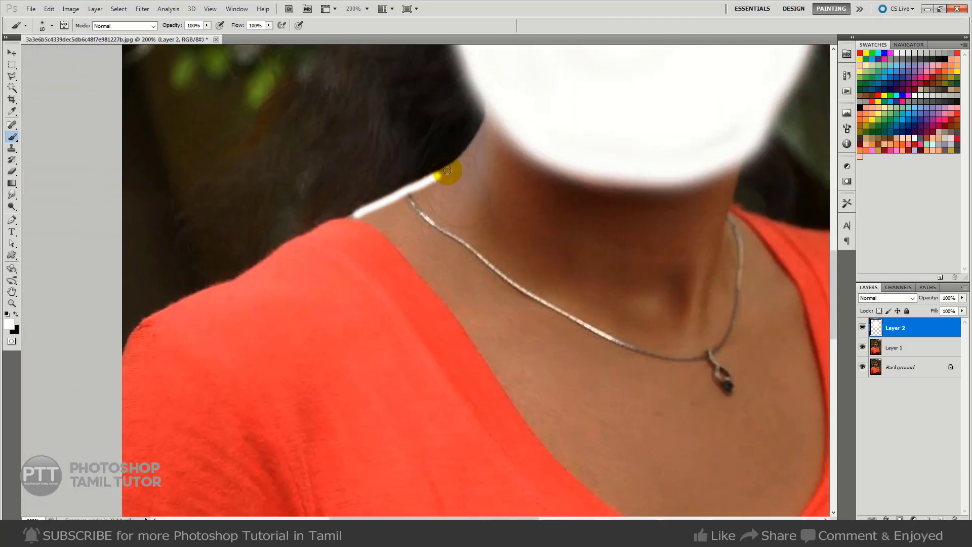
Trace a white outline along both neck edges and the top's neckline.
left_click_drag(473, 147, 494, 102)
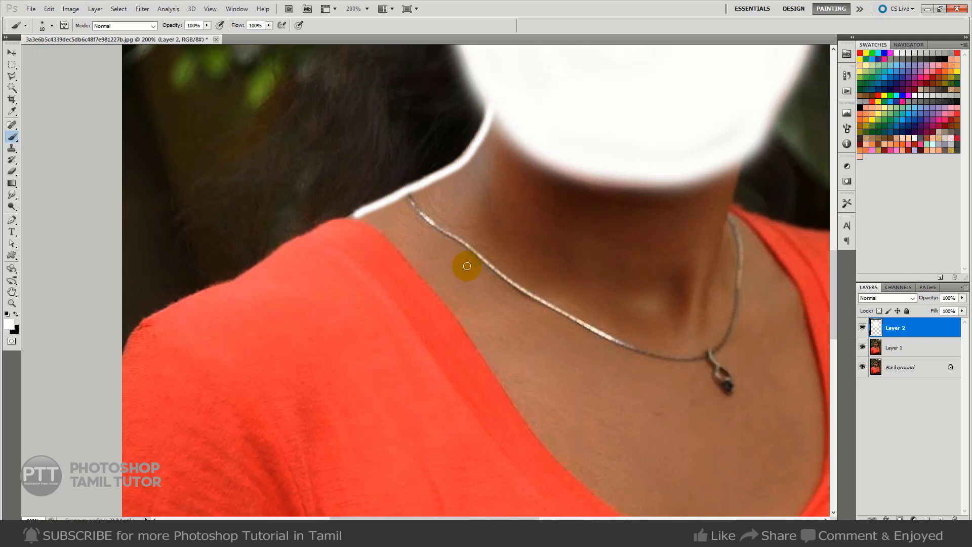
left_click_drag(737, 163, 708, 266)
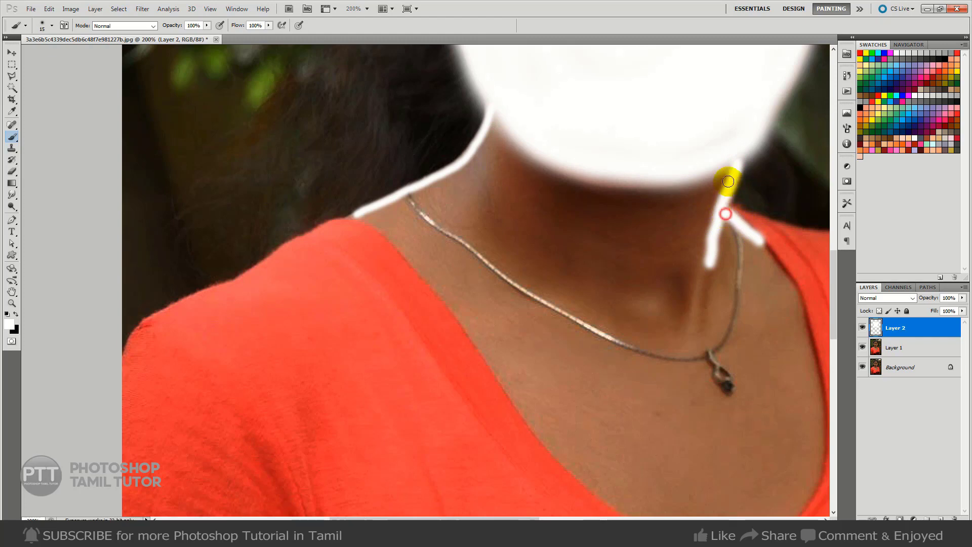
left_click_drag(726, 283, 556, 158)
left_click_drag(598, 126, 633, 178)
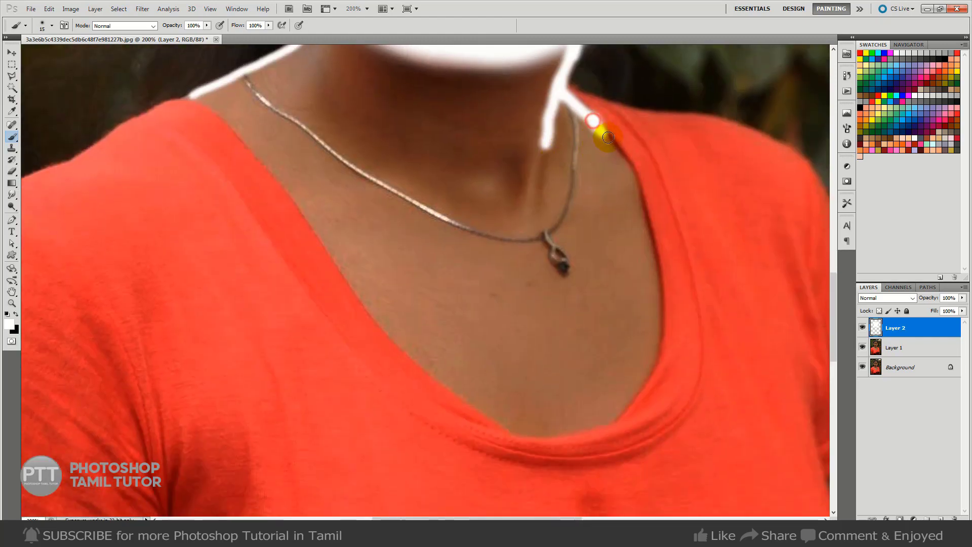
left_click_drag(645, 219, 653, 266)
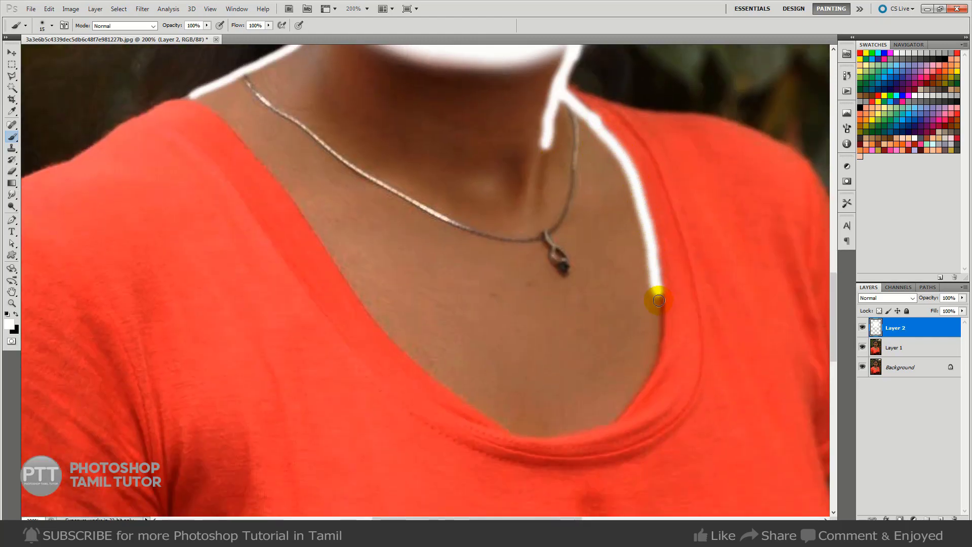
left_click_drag(653, 343, 631, 393)
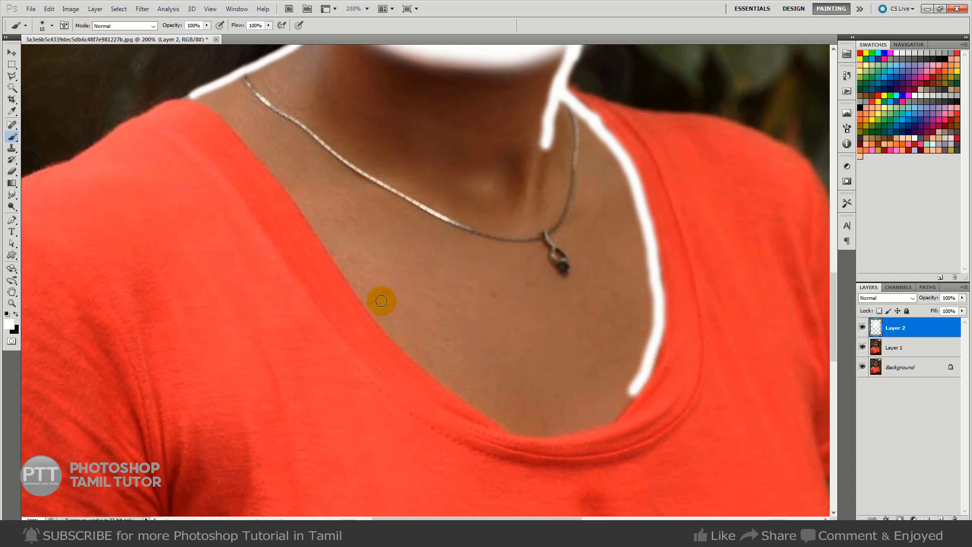
left_click(485, 411, "shift")
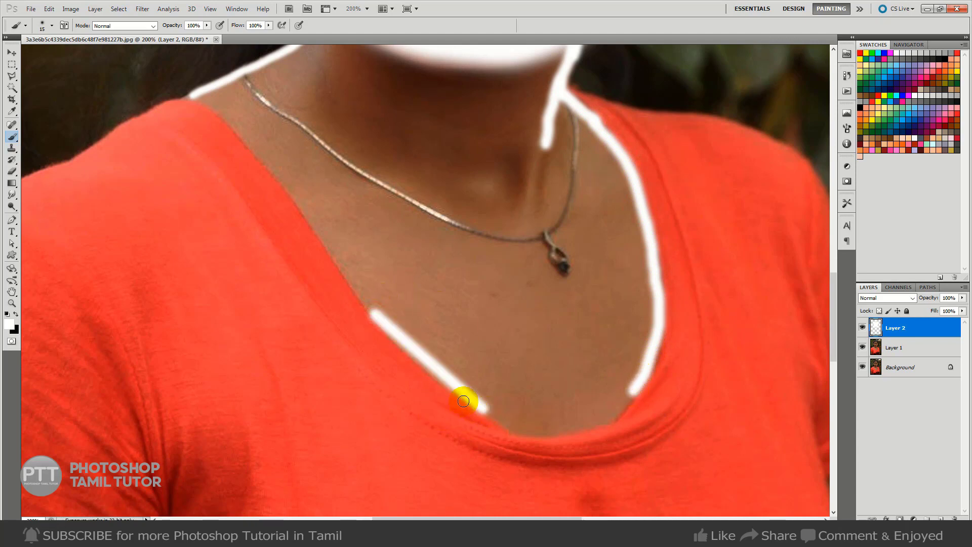
left_click_drag(389, 333, 465, 396)
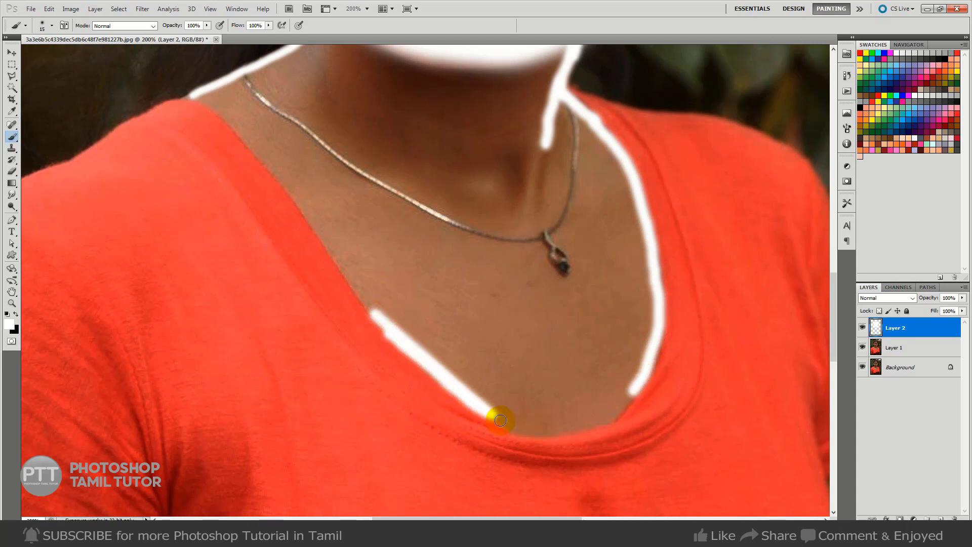
mouse_move(565, 431)
left_mouse_down()
mouse_move(619, 412)
mouse_move(633, 386)
left_mouse_up()
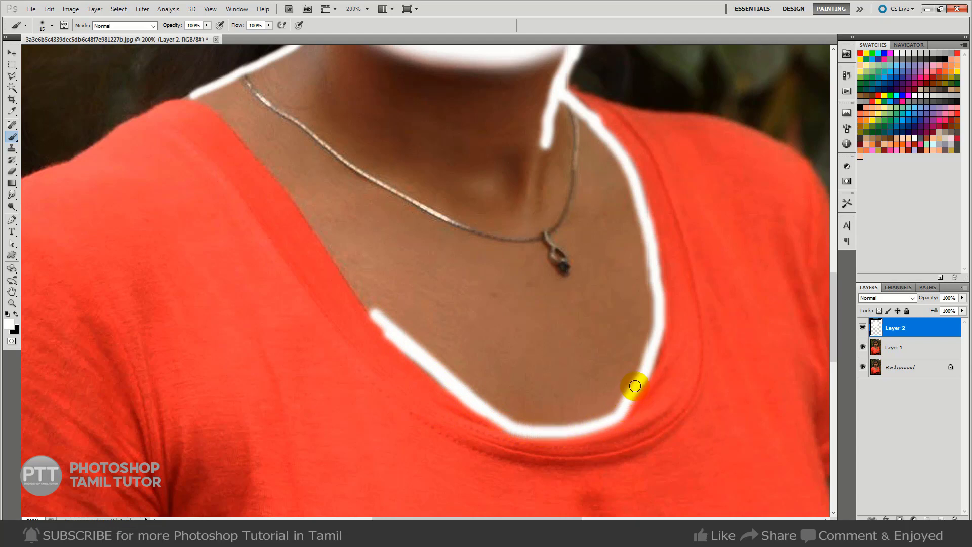
left_click(284, 181, "shift")
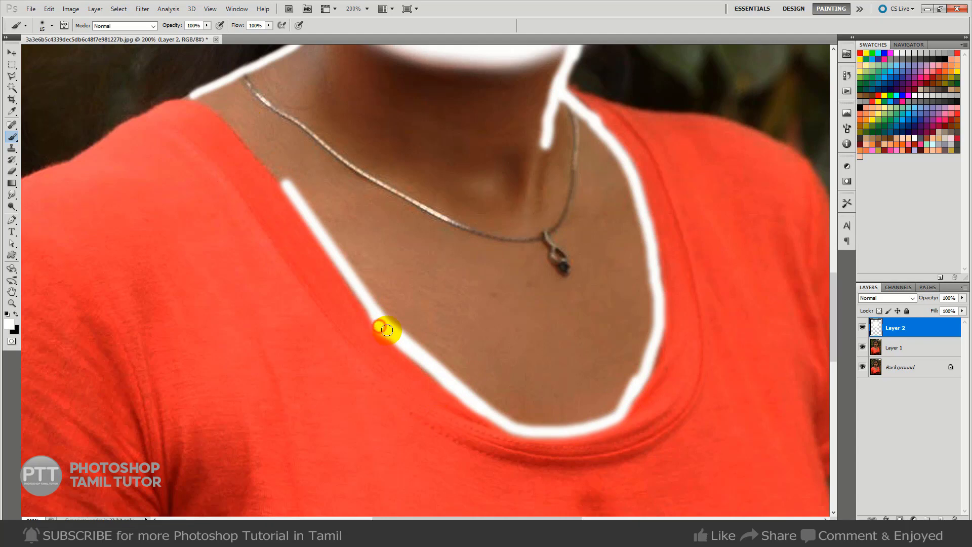
left_click(243, 136, "shift")
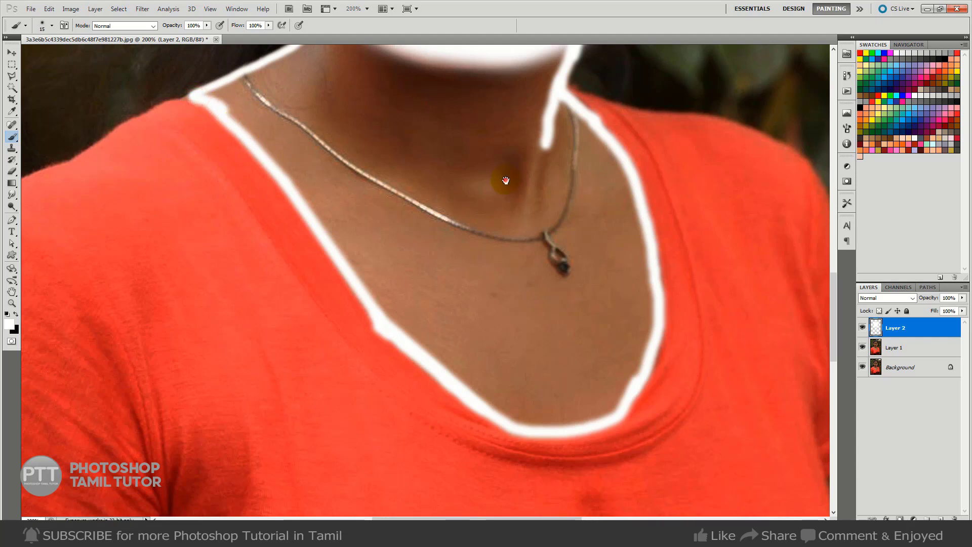
Paint white along the hair edge and fill the upper and left side of the neck.
left_click_drag(499, 173, 493, 228)
key("bracketright")
key("bracketright")
key("bracketright")
mouse_move(319, 91)
left_mouse_down()
mouse_move(328, 68)
mouse_move(299, 122)
left_mouse_up()
key("bracketleft")
key("bracketleft")
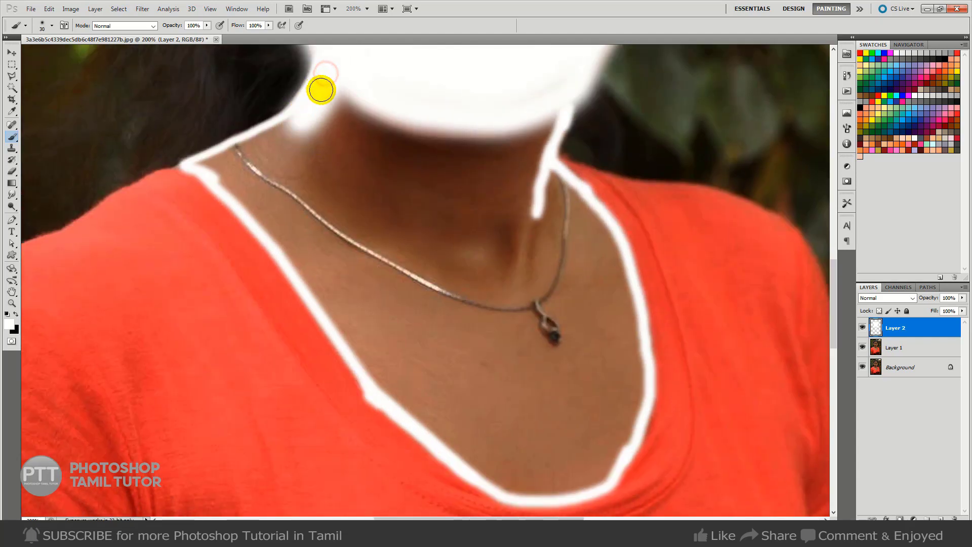
mouse_move(321, 89)
left_mouse_down()
mouse_move(256, 141)
mouse_move(202, 160)
mouse_move(336, 269)
left_mouse_up()
key("bracketright")
key("bracketright")
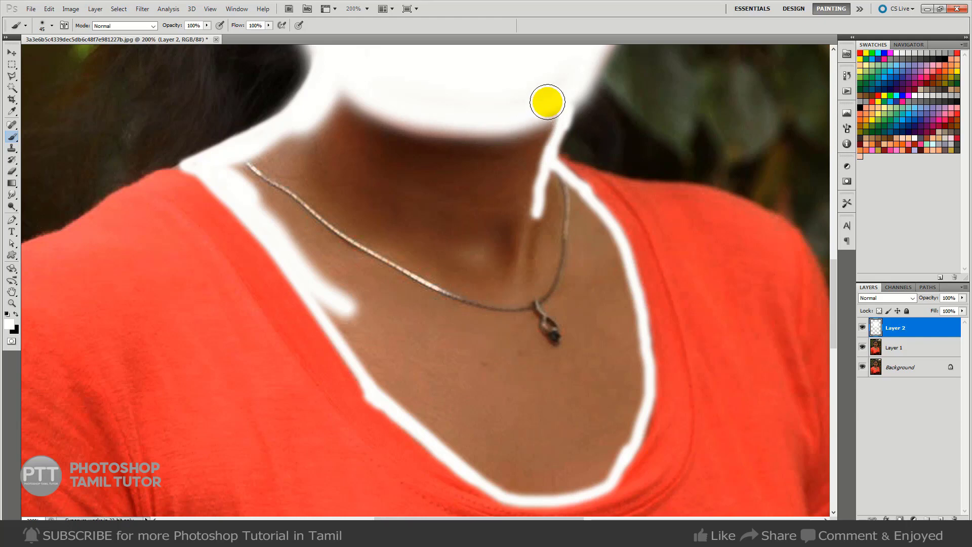
mouse_move(544, 100)
left_mouse_down()
mouse_move(508, 145)
mouse_move(359, 111)
mouse_move(271, 158)
mouse_move(228, 168)
left_mouse_up()
key("bracketright")
key("bracketright")
key("bracketright")
key("bracketleft")
key("bracketleft")
key("bracketleft")
mouse_move(278, 150)
left_mouse_down()
mouse_move(357, 307)
mouse_move(265, 167)
mouse_move(397, 254)
mouse_move(397, 145)
mouse_move(428, 252)
mouse_move(455, 130)
mouse_move(434, 156)
mouse_move(481, 152)
mouse_move(556, 220)
mouse_move(538, 165)
mouse_move(570, 193)
mouse_move(603, 248)
mouse_move(590, 230)
left_mouse_up()
key("bracketright")
key("bracketright")
key("bracketright")
key("bracketleft")
key("bracketleft")
key("bracketleft")
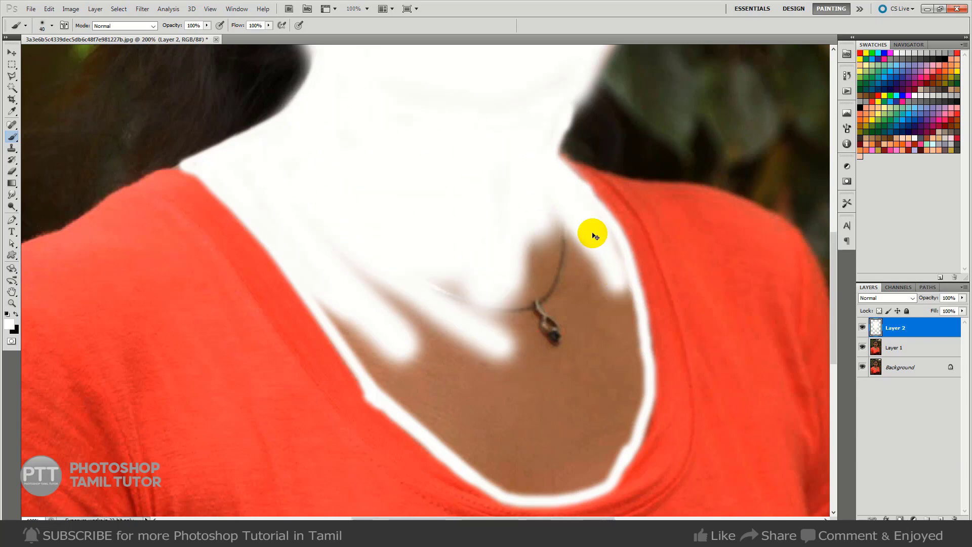
Paint white over the collar edge, necklace and remaining brown chest shadow.
key("ctrl+minus")
key("bracketright")
key("bracketright")
key("bracketright")
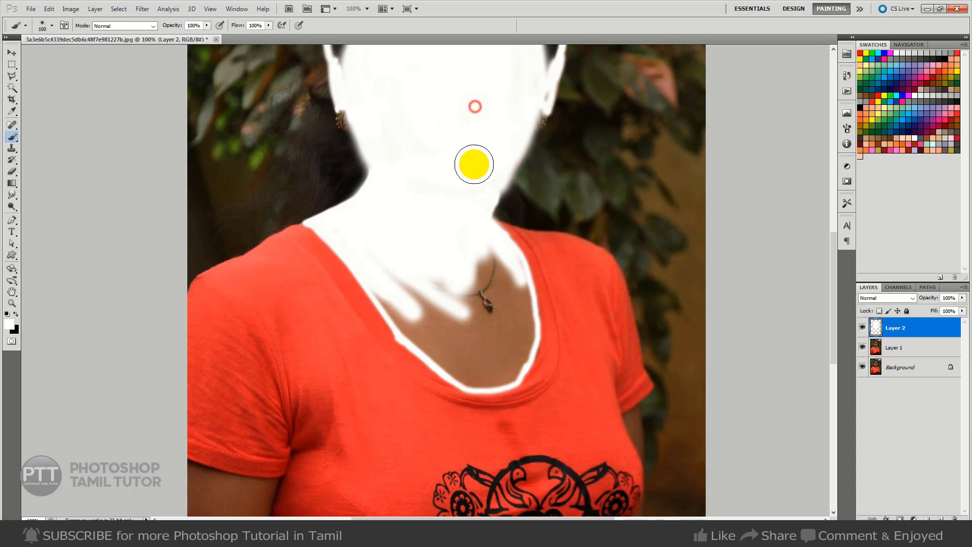
key("bracketleft")
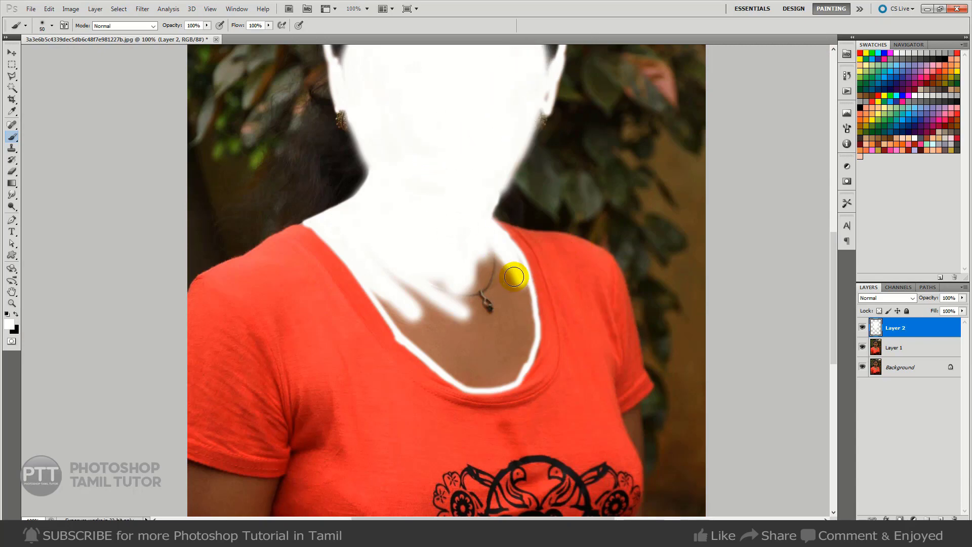
mouse_move(514, 276)
left_mouse_down()
mouse_move(525, 304)
mouse_move(514, 369)
mouse_move(388, 311)
mouse_move(382, 286)
mouse_move(456, 370)
mouse_move(517, 364)
mouse_move(488, 379)
mouse_move(459, 377)
left_mouse_up()
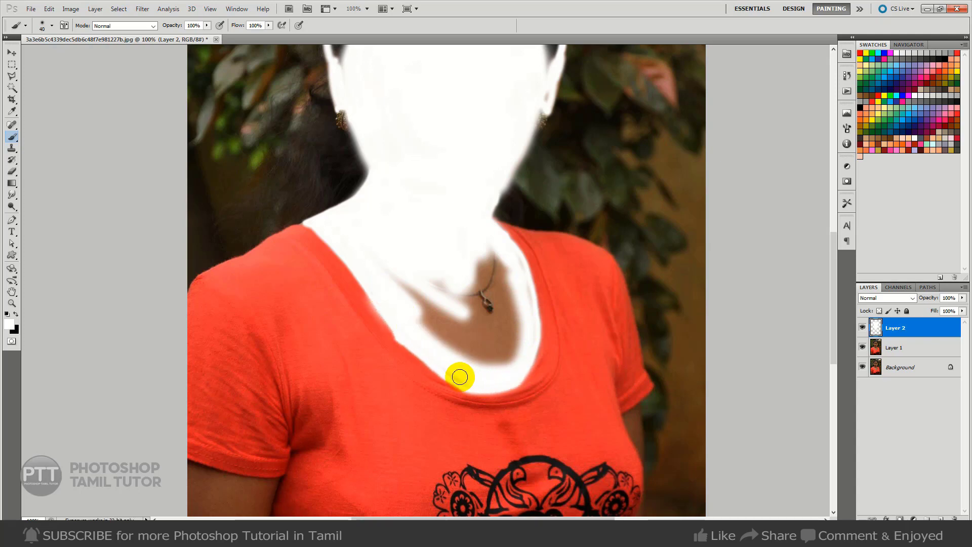
key("bracketright")
key("bracketright")
key("bracketright")
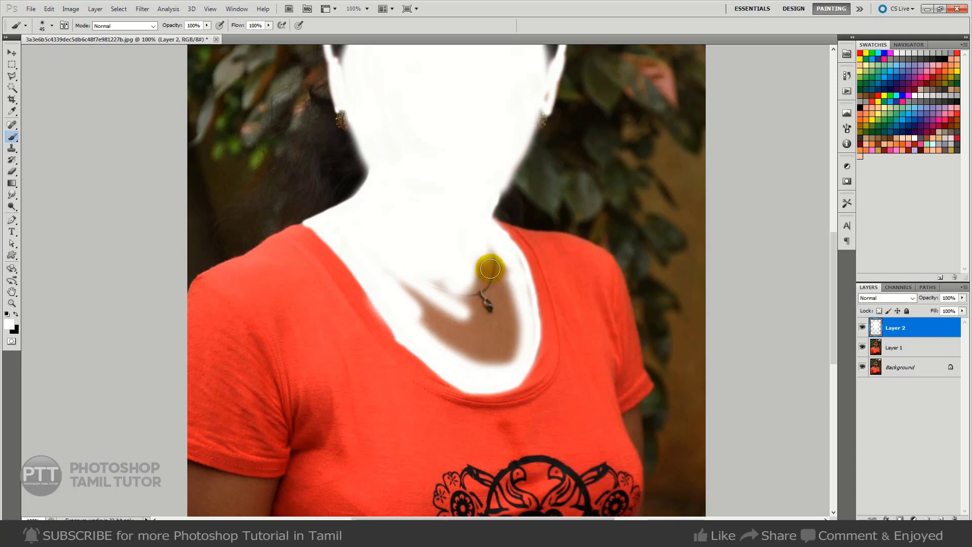
mouse_move(487, 245)
left_mouse_down()
mouse_move(500, 270)
mouse_move(505, 259)
mouse_move(516, 267)
mouse_move(376, 260)
left_mouse_up()
key("bracketright")
key("bracketright")
key("bracketright")
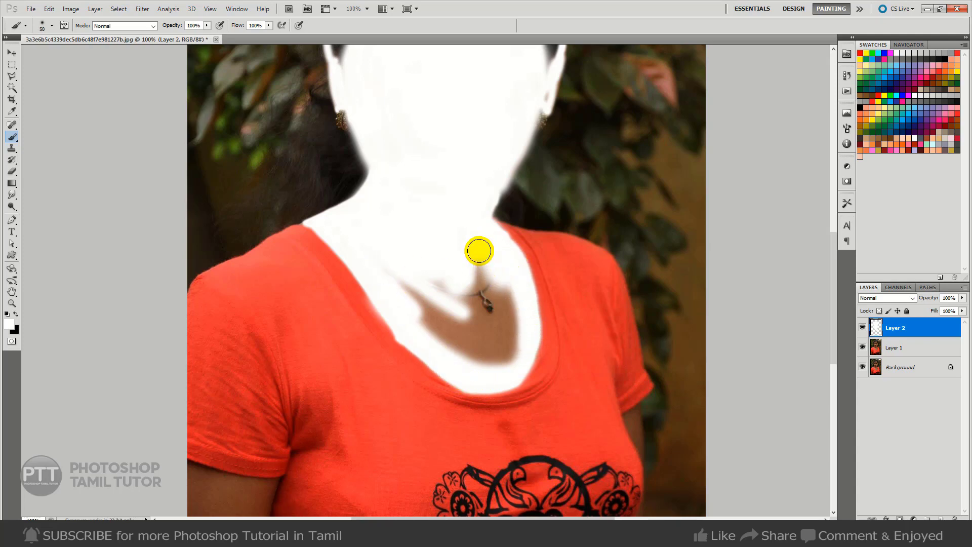
key("bracketright")
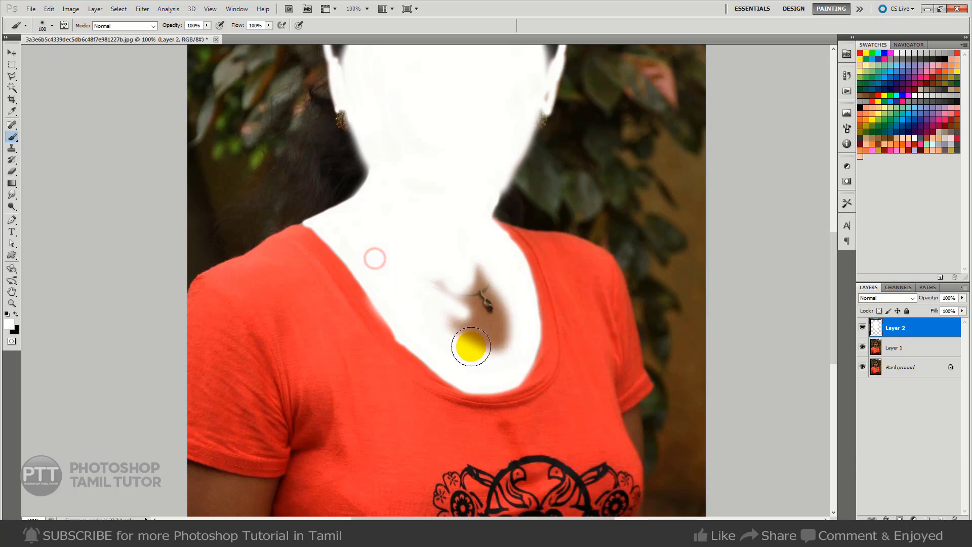
left_click_drag(469, 343, 478, 301)
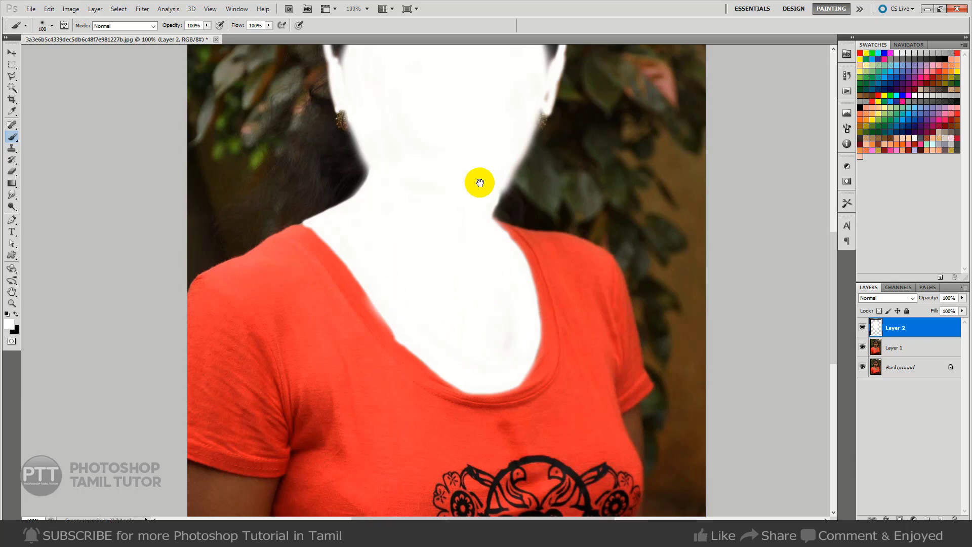
Set the white layer to Soft Light at 94% opacity and merge it into Layer 1.
scroll(478, 184, "up", 5)
scroll(503, 232, "up", 1)
key("v")
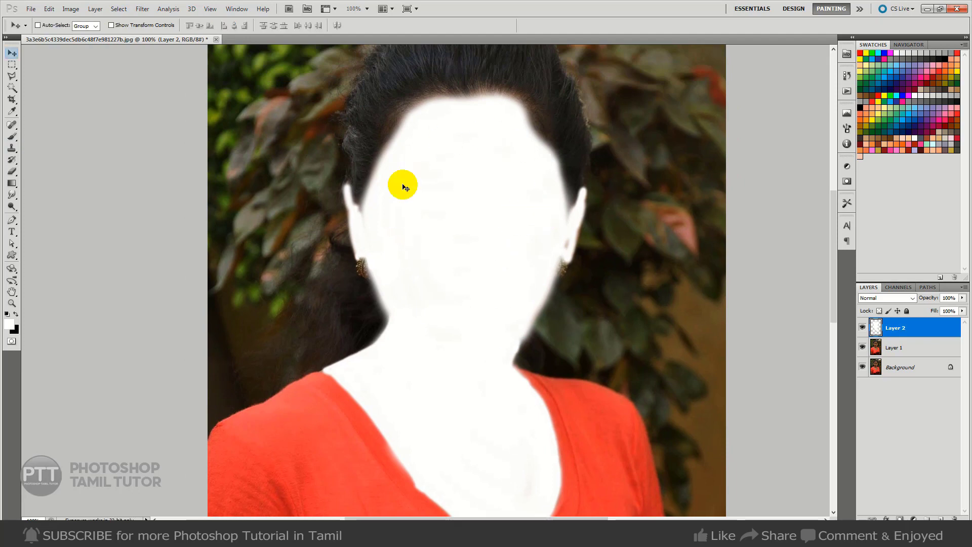
left_click_drag(538, 342, 514, 321)
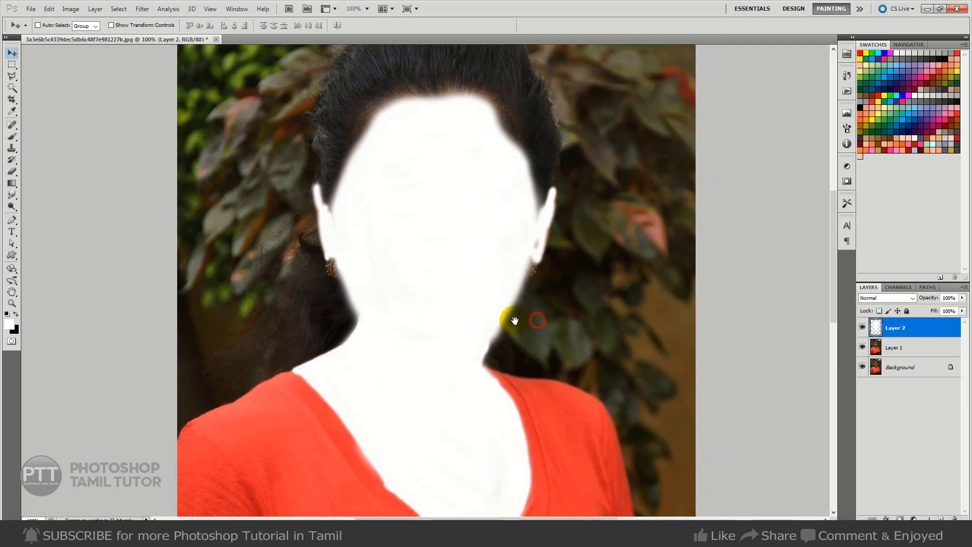
left_click(911, 299)
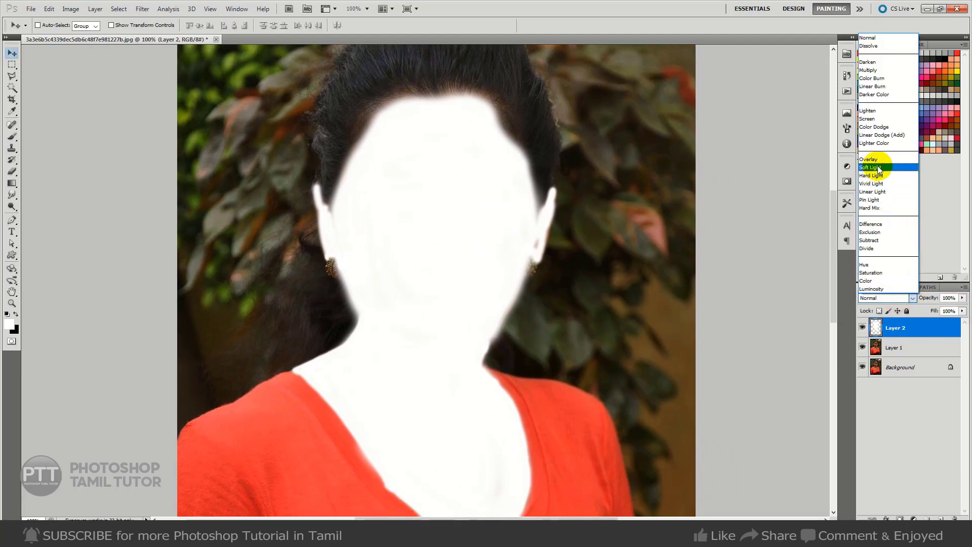
left_click(879, 168)
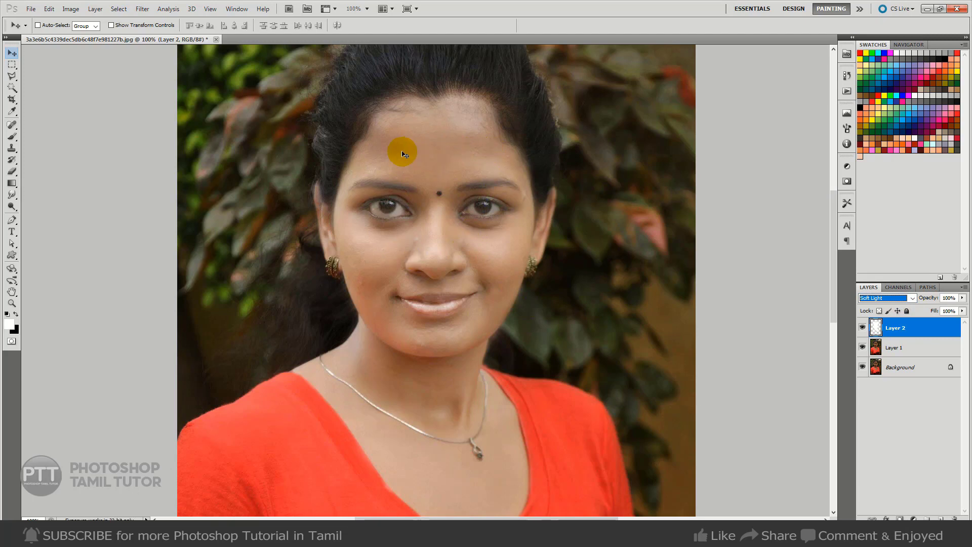
left_click(962, 298)
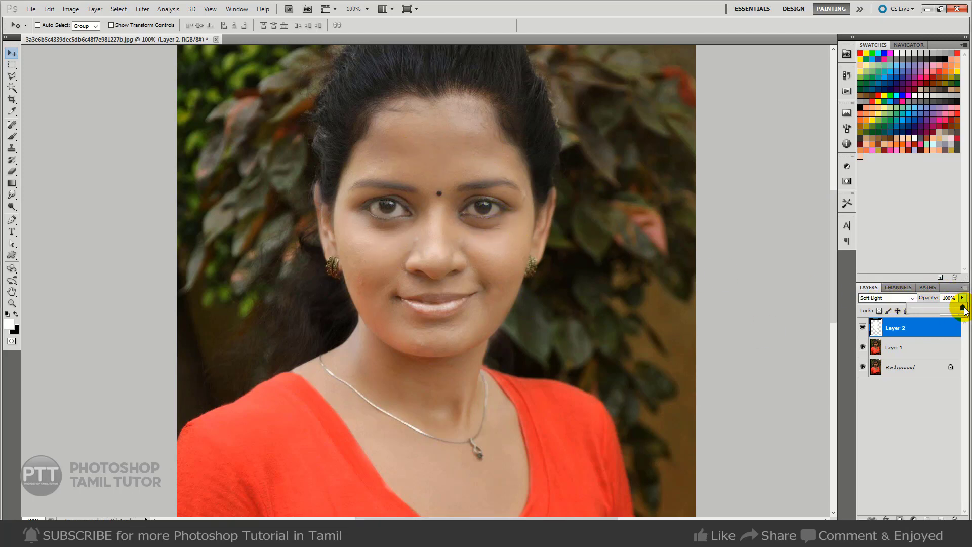
left_click_drag(962, 308, 961, 310)
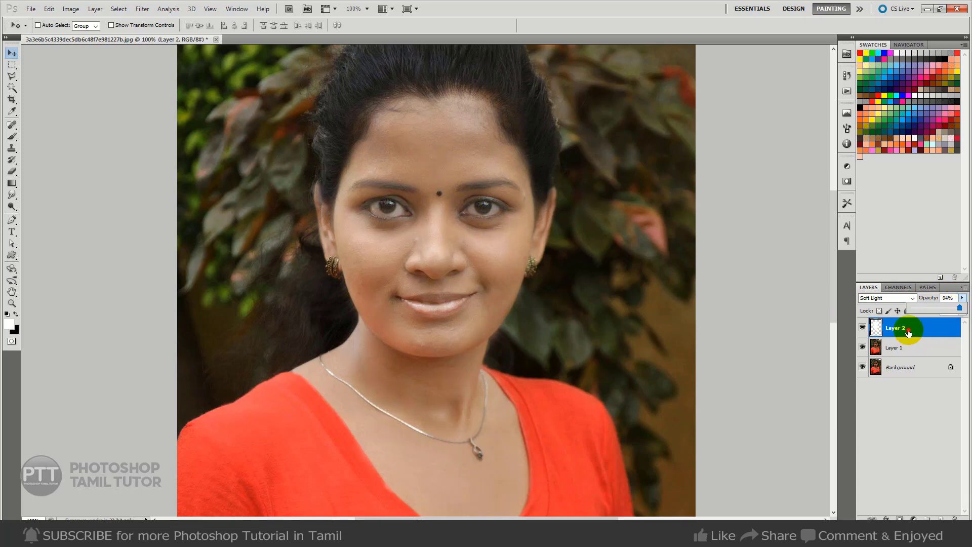
left_click(895, 346)
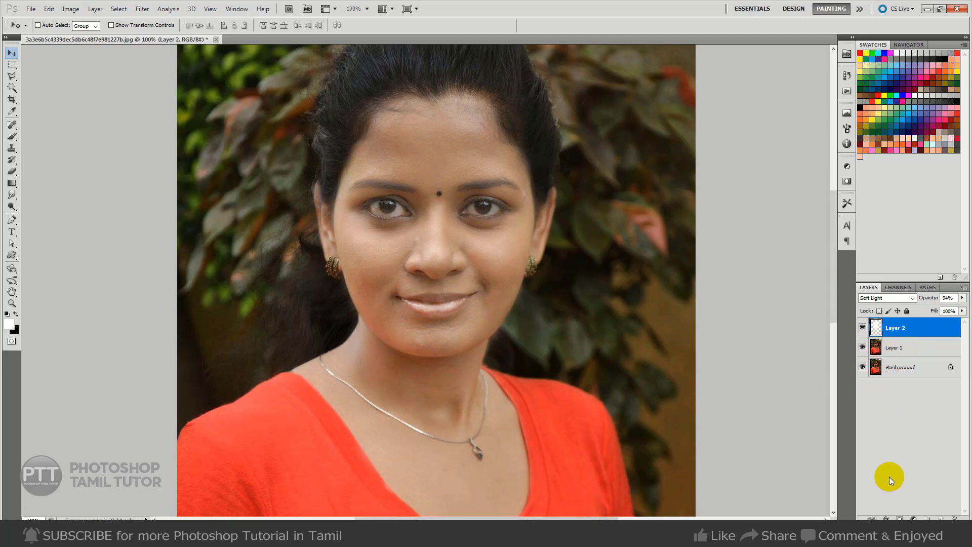
key("Delete")
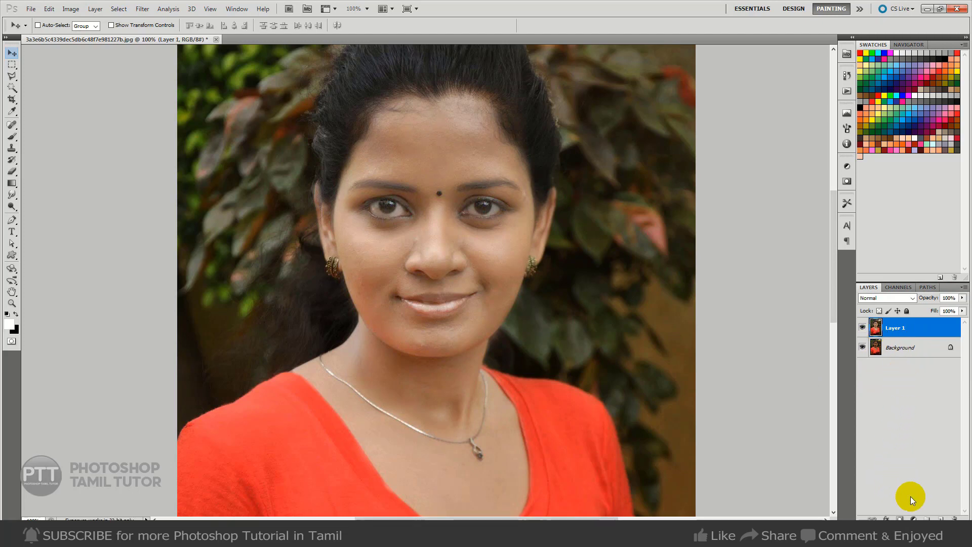
Add a Brightness/Contrast adjustment layer with brightness -4 and contrast 19.
left_click(914, 519)
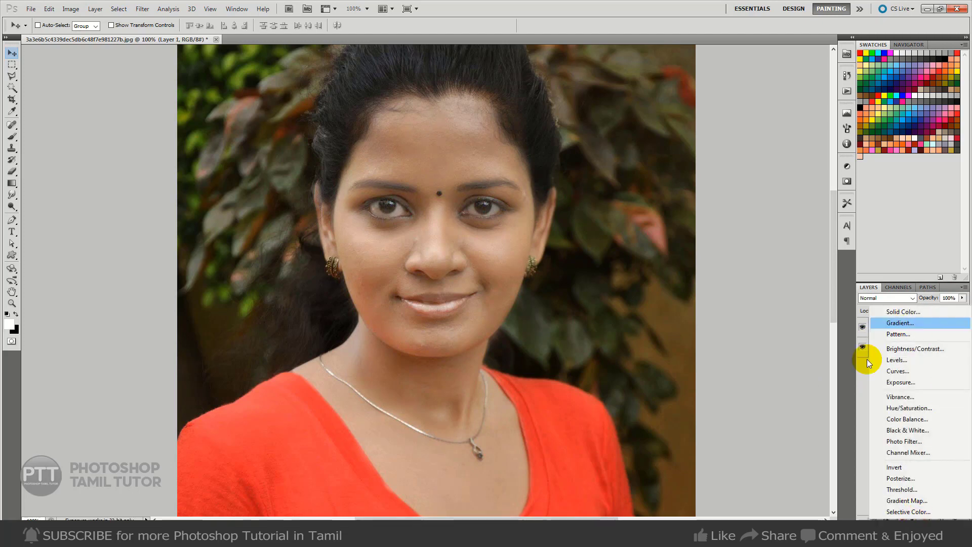
left_click(928, 351)
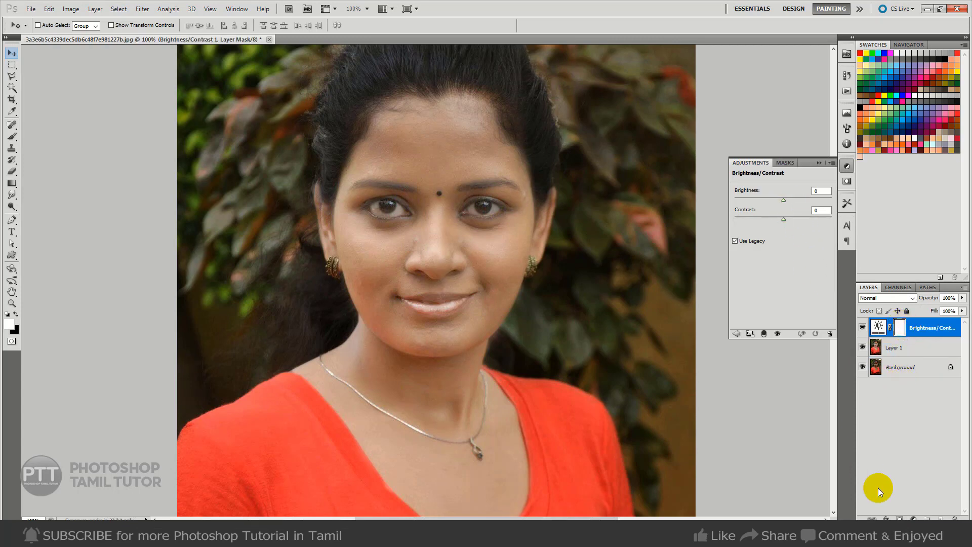
left_click(914, 518)
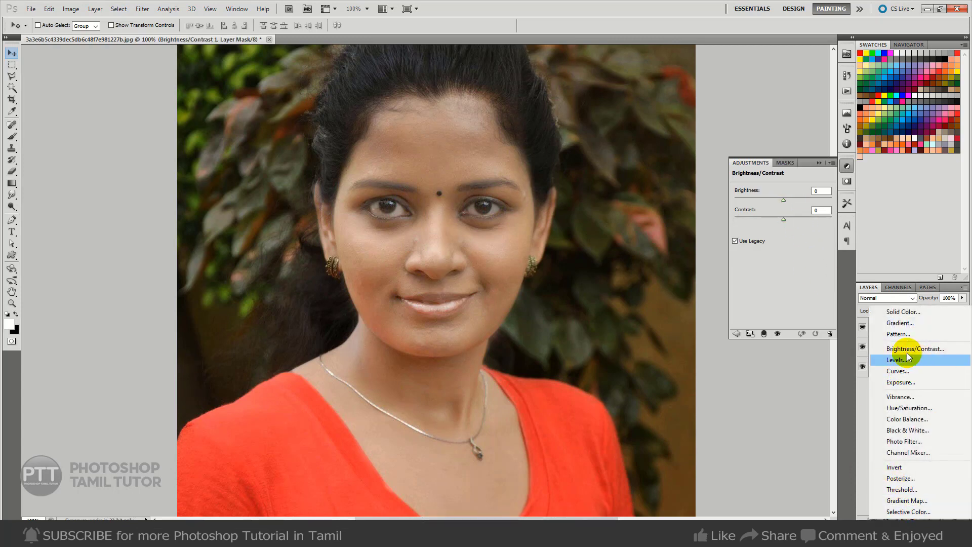
left_click(783, 201)
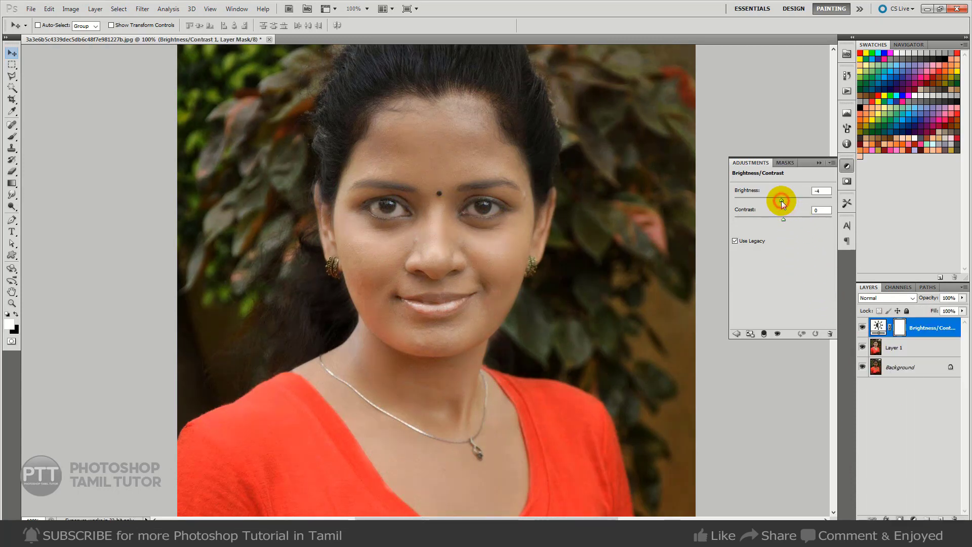
left_click_drag(785, 221, 789, 219)
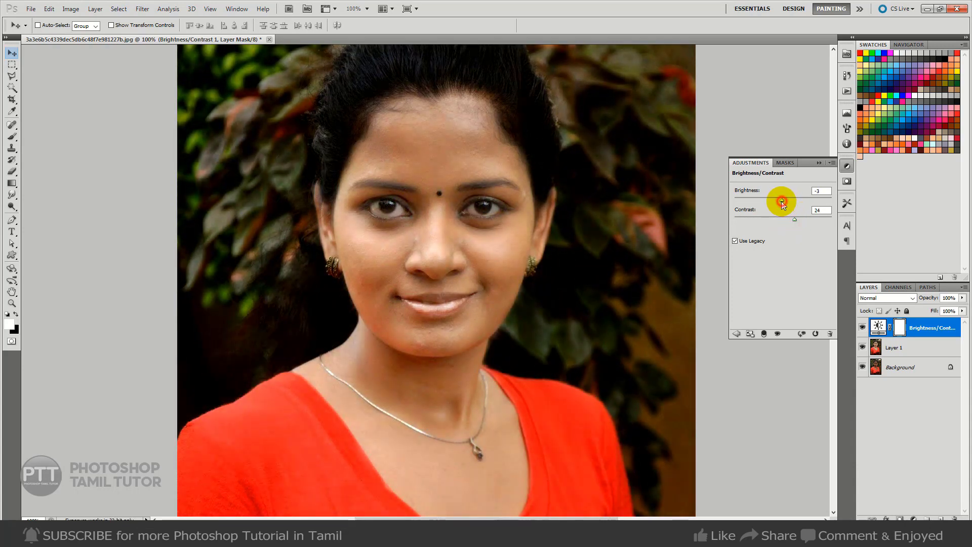
left_click_drag(797, 218, 792, 218)
left_click(913, 518)
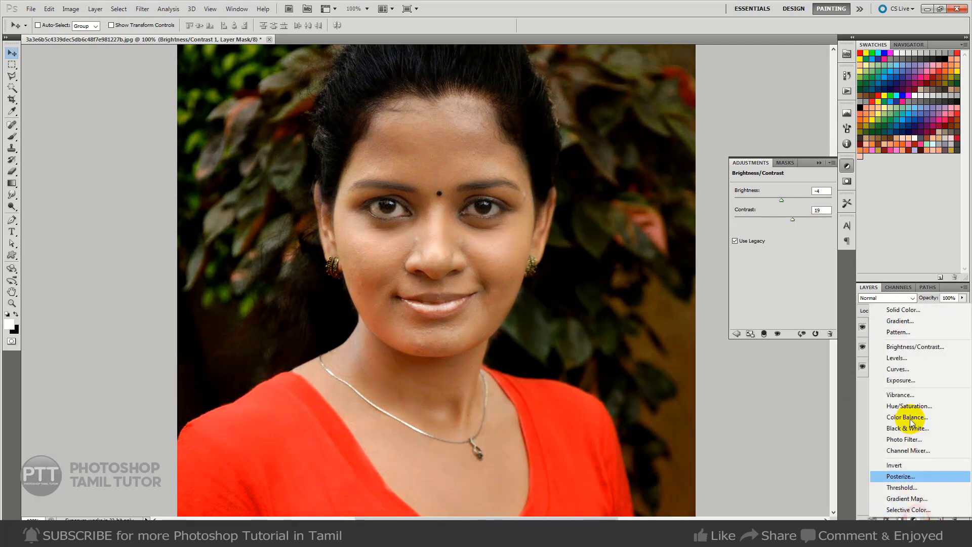
Add a Levels layer with red midtones at 1.14, blue at 0.79 and green slightly tweaked.
left_click(906, 359)
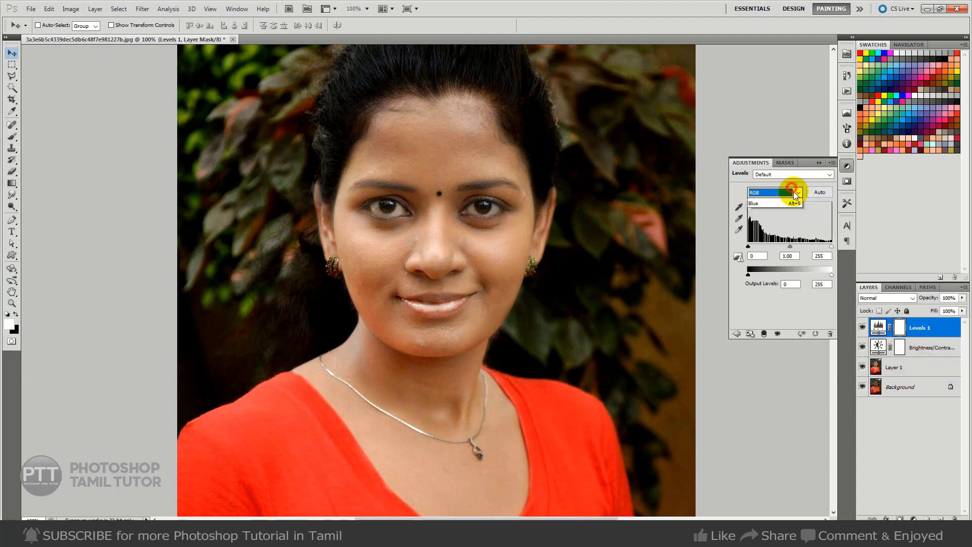
left_click(799, 191)
left_click_drag(792, 245, 787, 248)
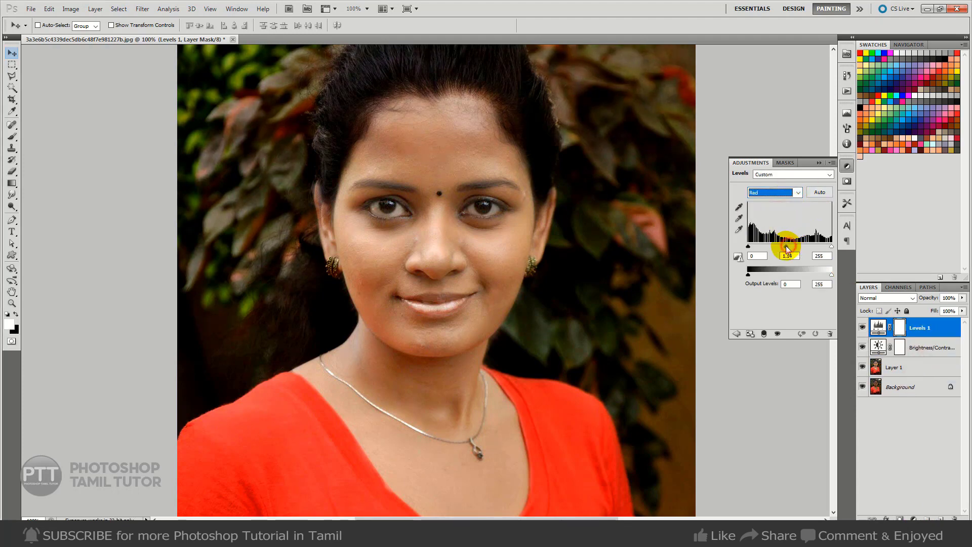
left_click(799, 192)
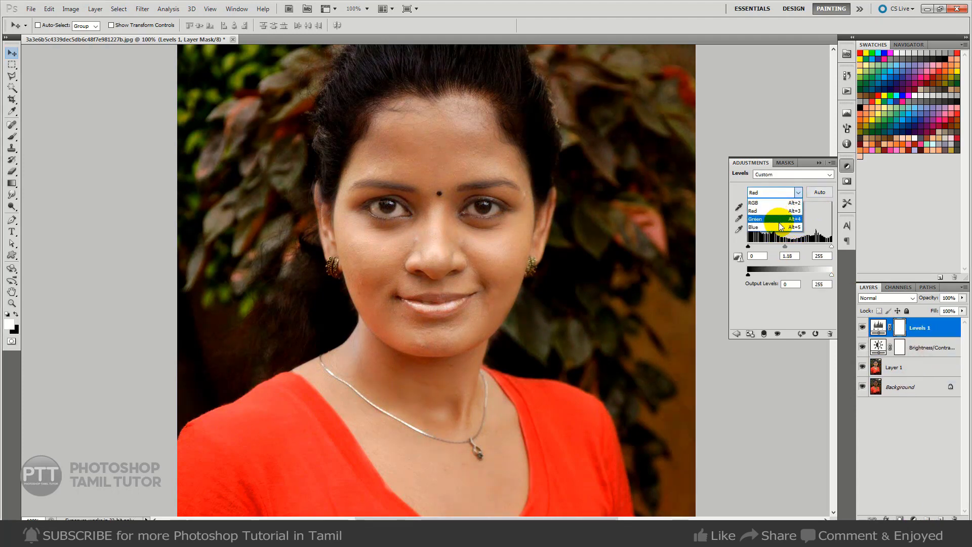
left_click(780, 224)
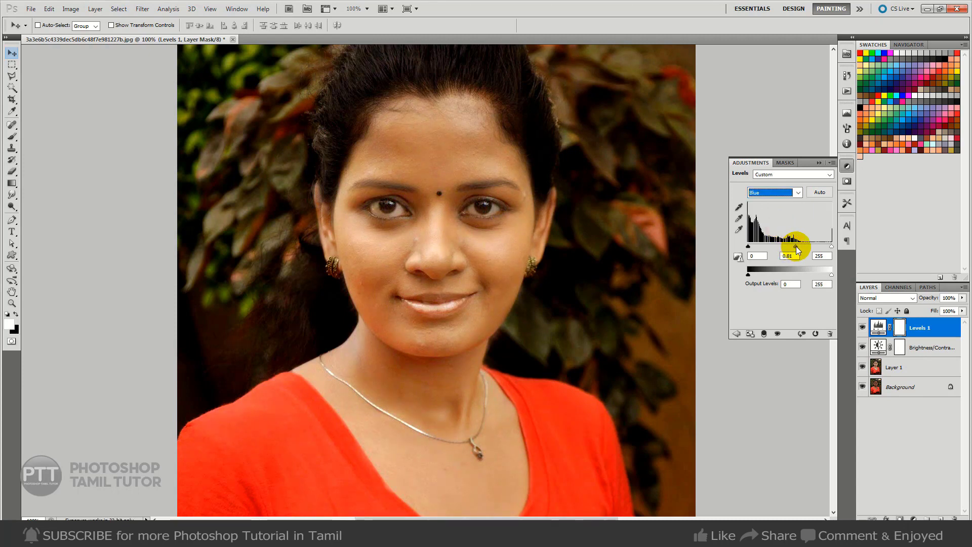
left_click(786, 191)
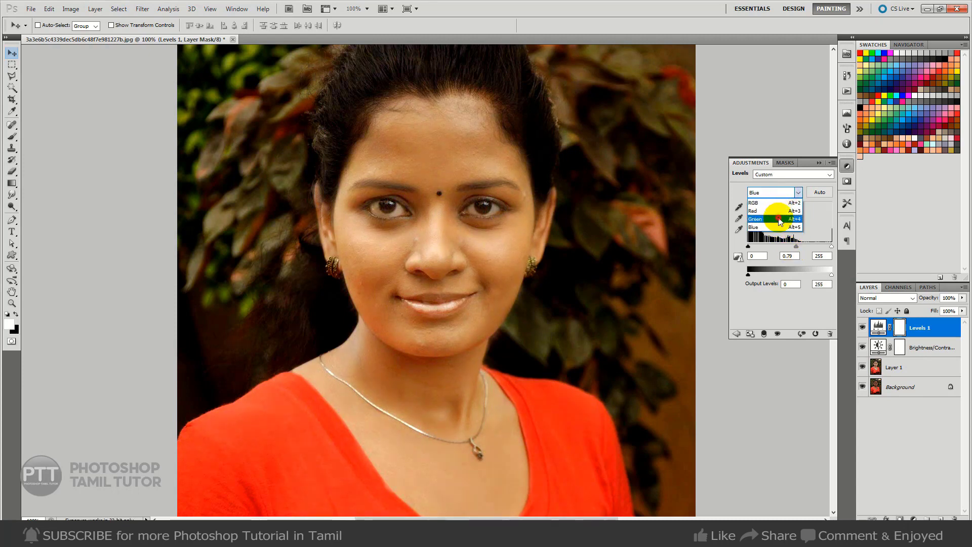
left_click(778, 219)
left_click_drag(791, 247, 787, 248)
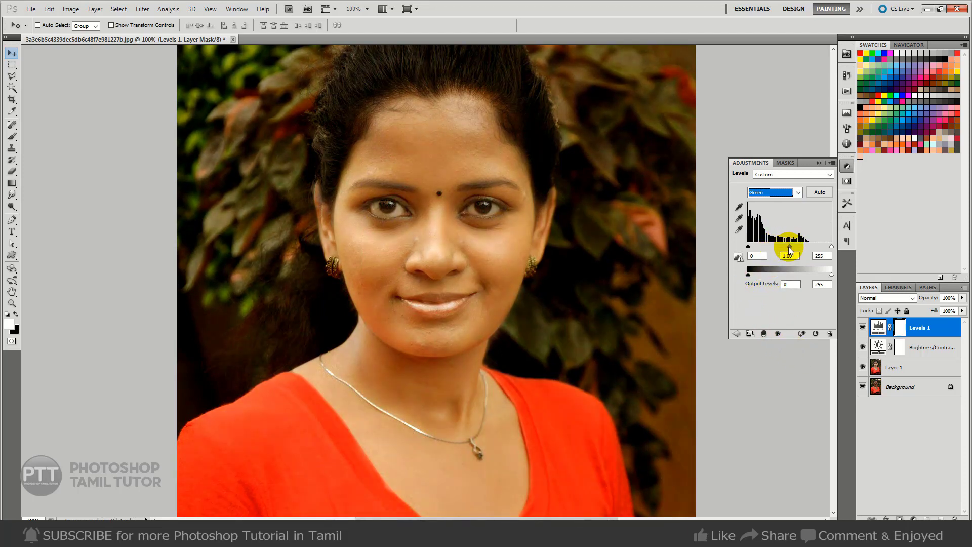
left_click(818, 163)
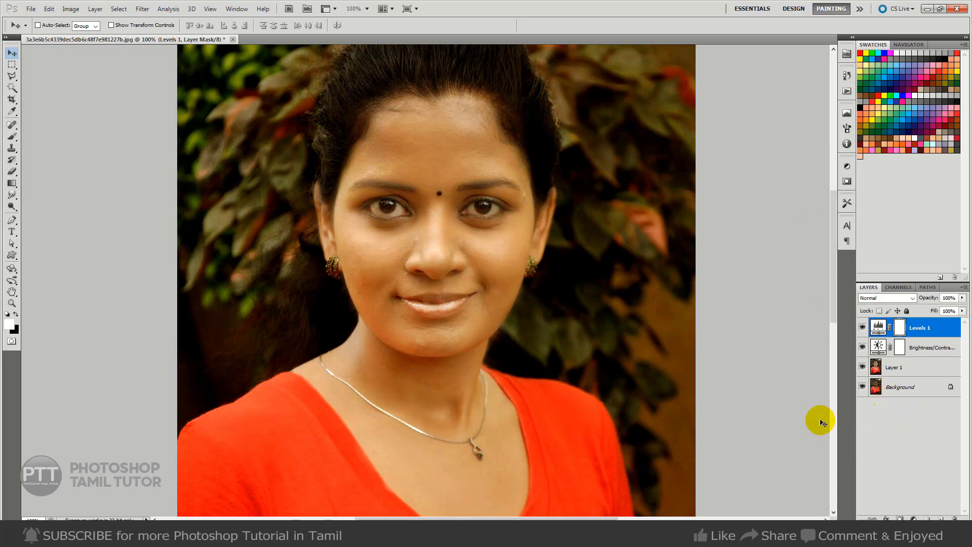
key("ctrl+minus")
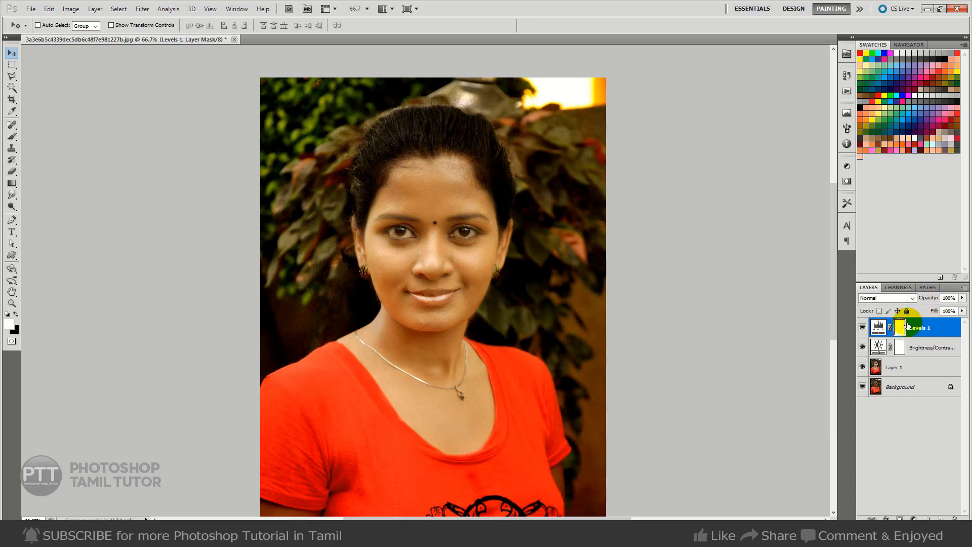
Add a Channel Mixer: red output red 110, blue -7; blue output red 3, blue 106.
left_click(913, 519)
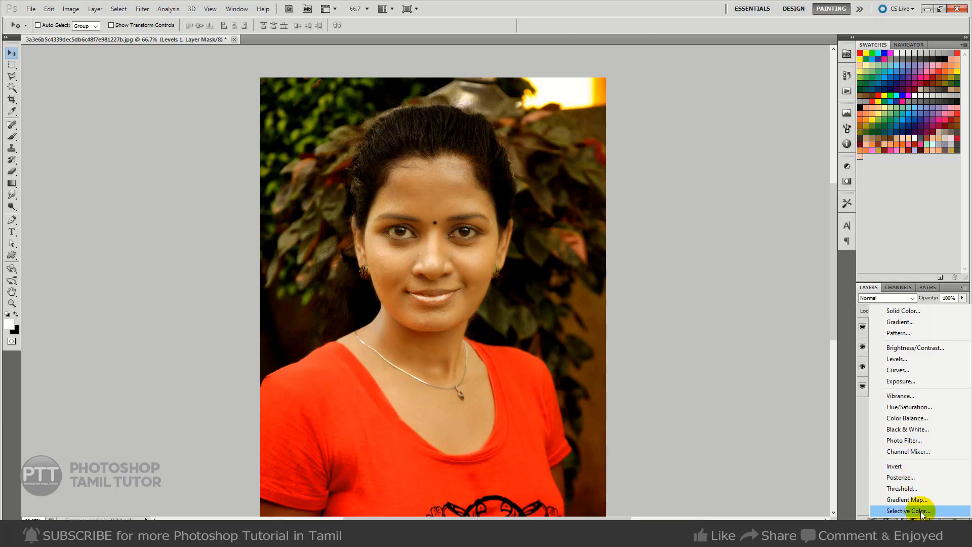
left_click(923, 452)
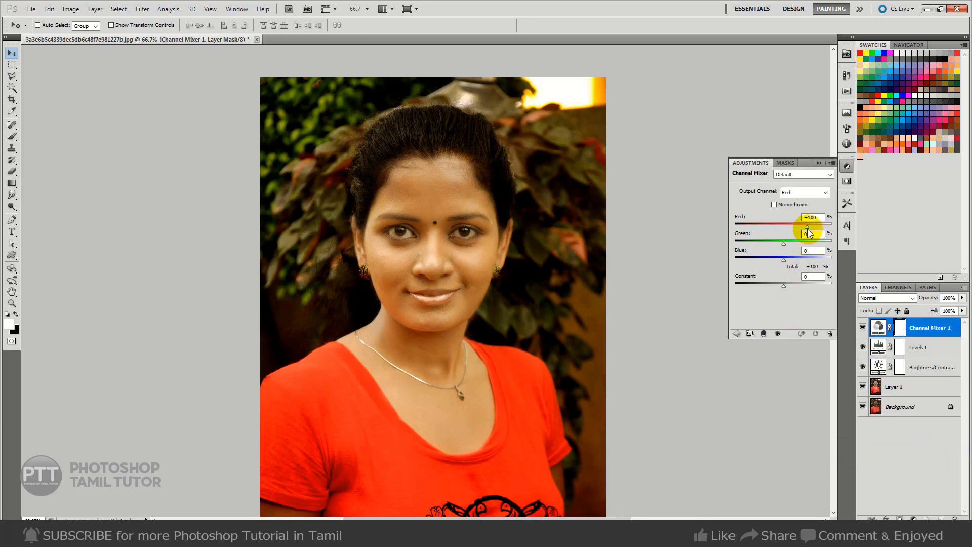
left_click_drag(808, 228, 809, 226)
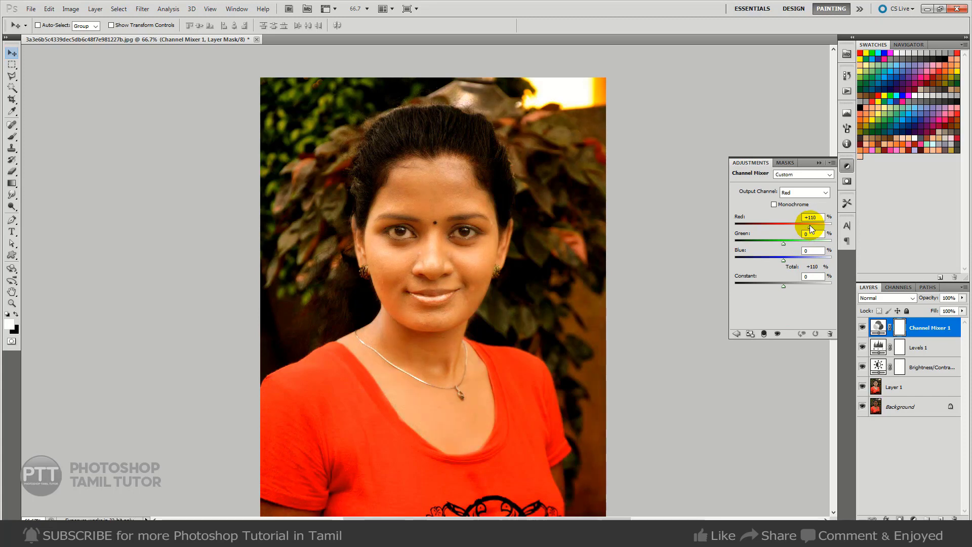
left_click_drag(783, 261, 782, 261)
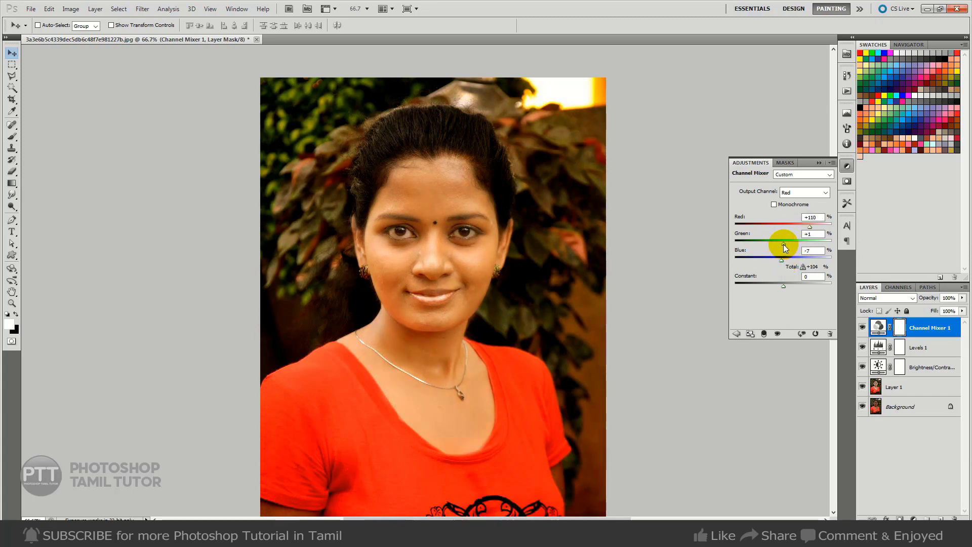
left_click(803, 191)
left_click(801, 218)
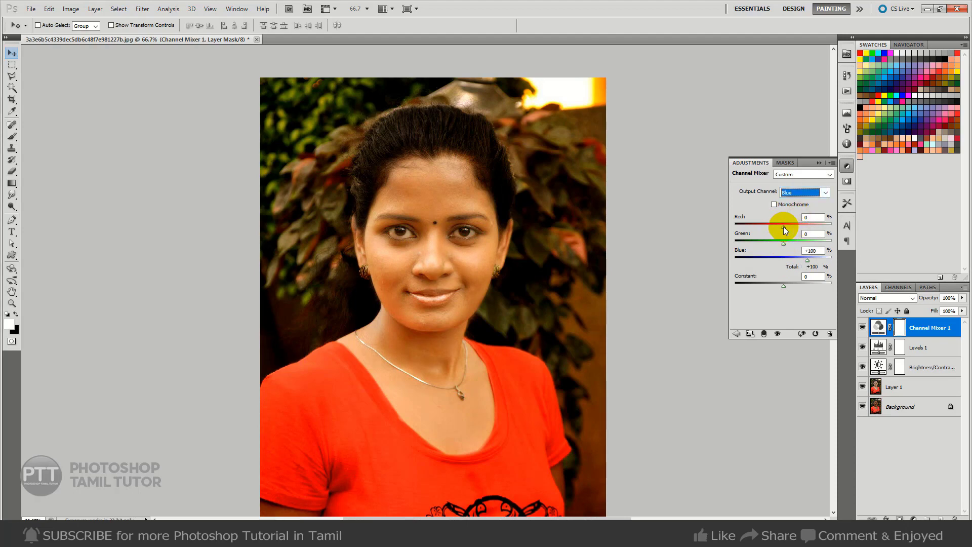
left_click_drag(782, 226, 787, 226)
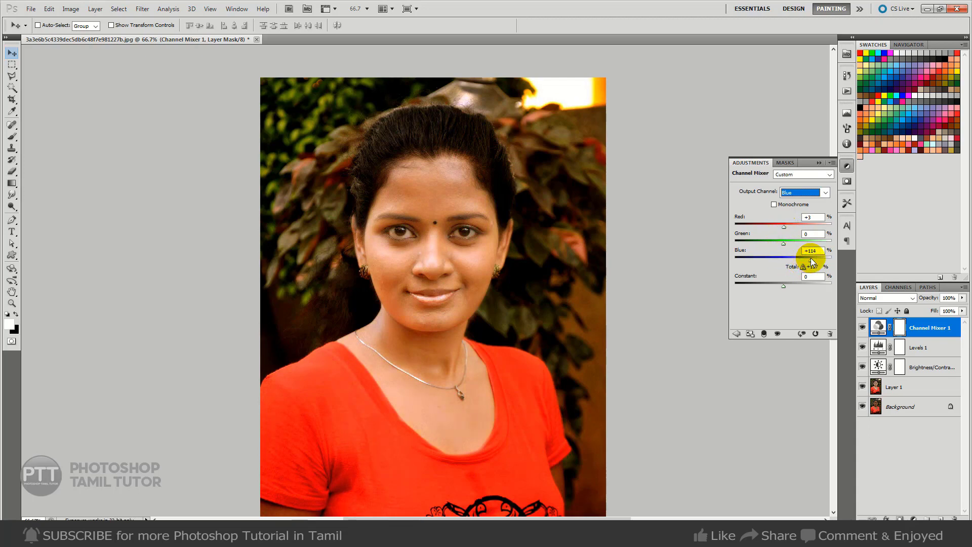
left_click_drag(810, 259, 809, 260)
left_click(927, 338)
left_click(934, 385, "shift")
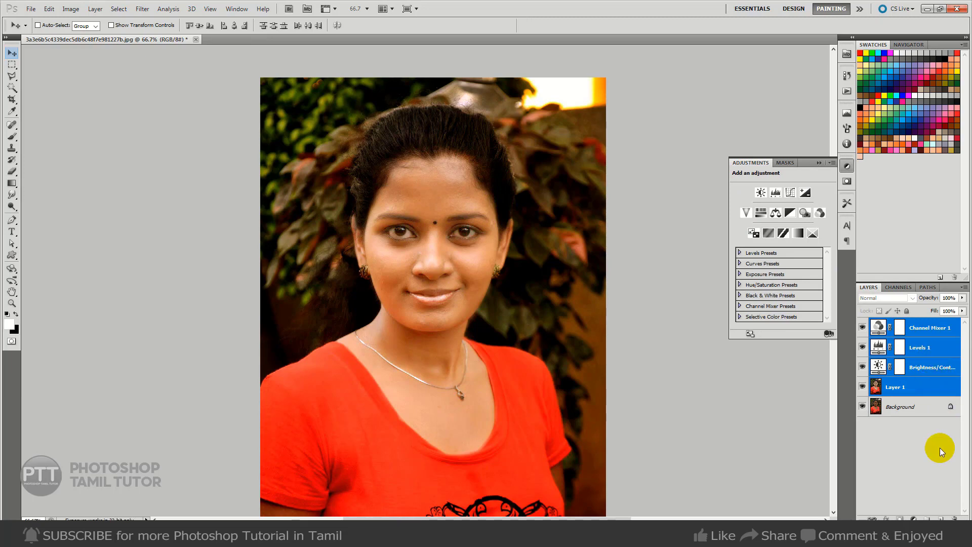
Merge the selected retouching layers into one and toggle its visibility against the original photo.
right_click(937, 387)
left_click(916, 354)
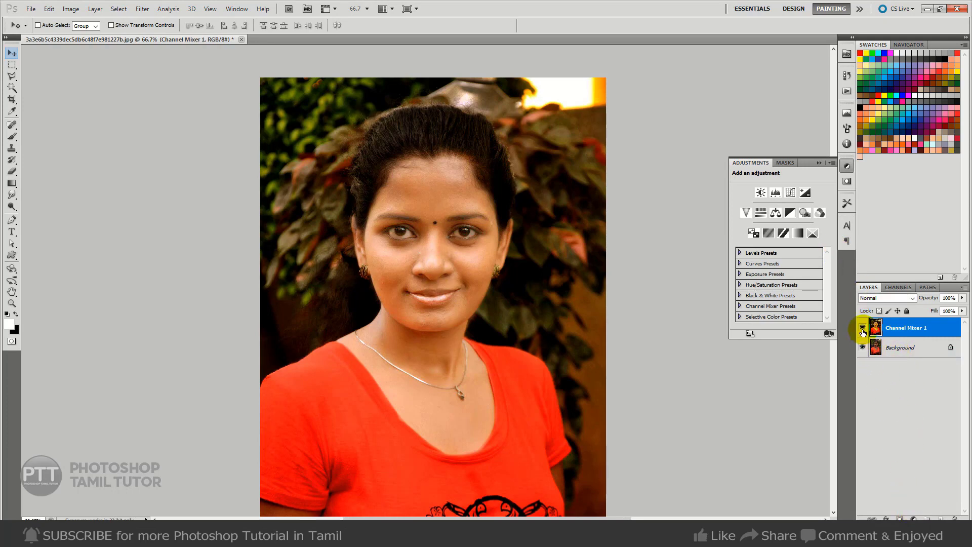
left_click(862, 327)
left_click(862, 329)
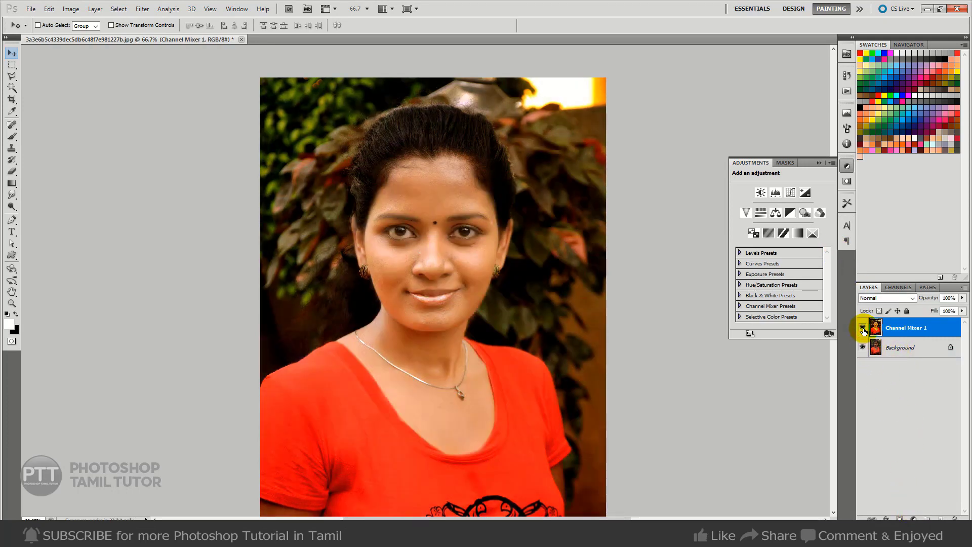
left_click(862, 329)
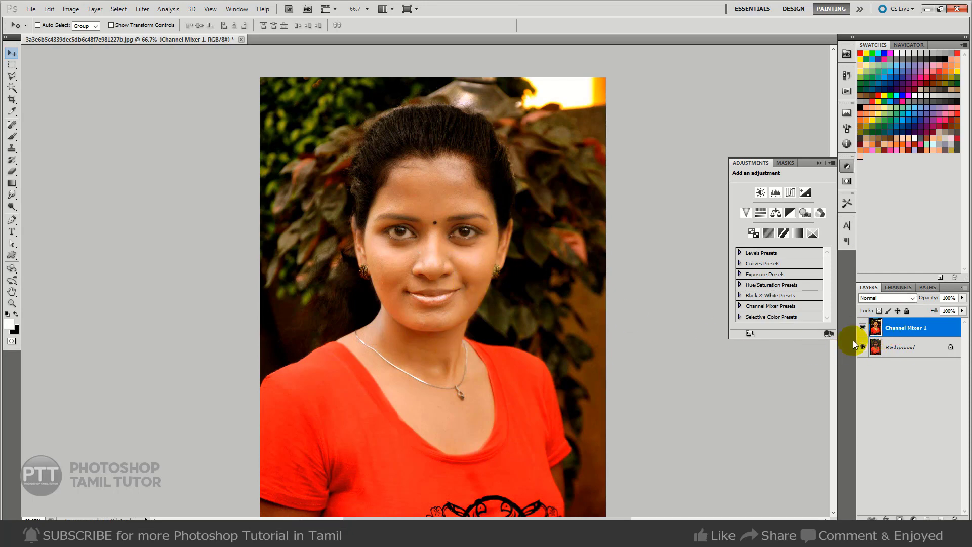
left_click(862, 327)
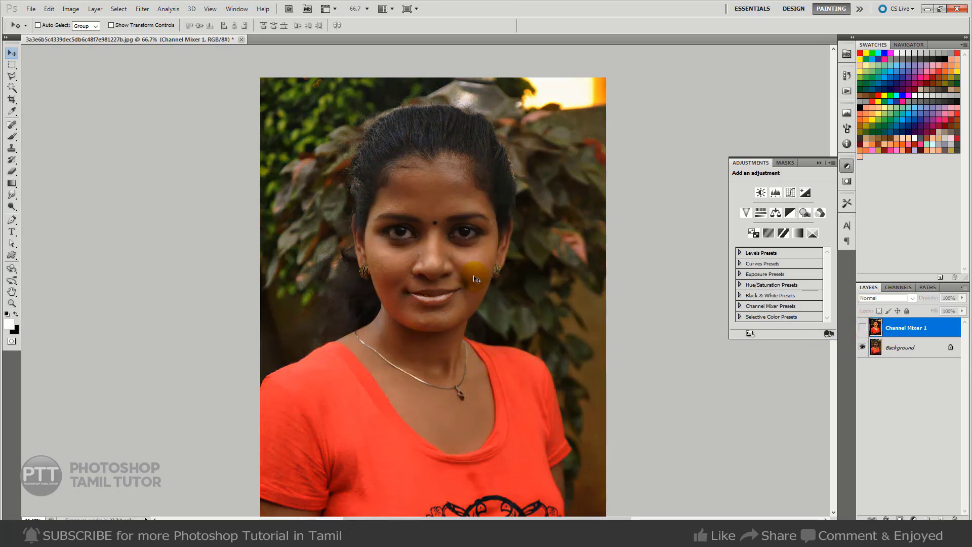
left_click(862, 328)
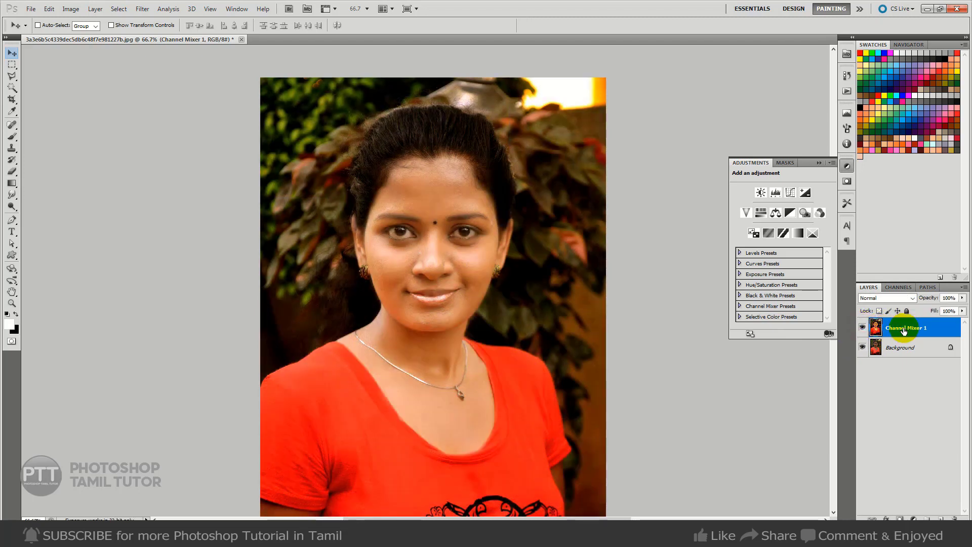
left_click(936, 327)
Adjust the merged layer's Blend If sliders, splitting the Underlying Layer white slider to 184.
double_click(935, 327)
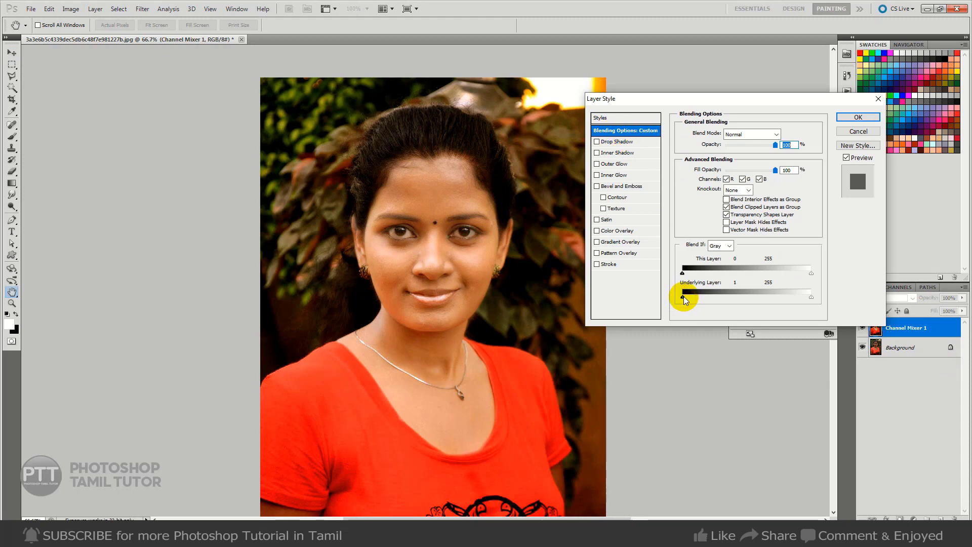
left_click_drag(684, 298, 712, 297)
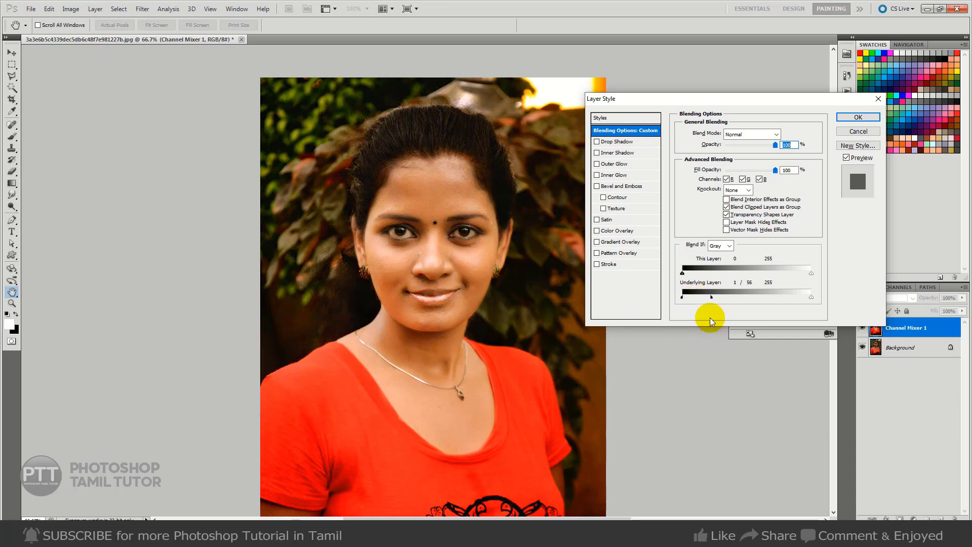
mouse_move(711, 297)
left_mouse_down()
mouse_move(679, 296)
mouse_move(724, 302)
left_mouse_up()
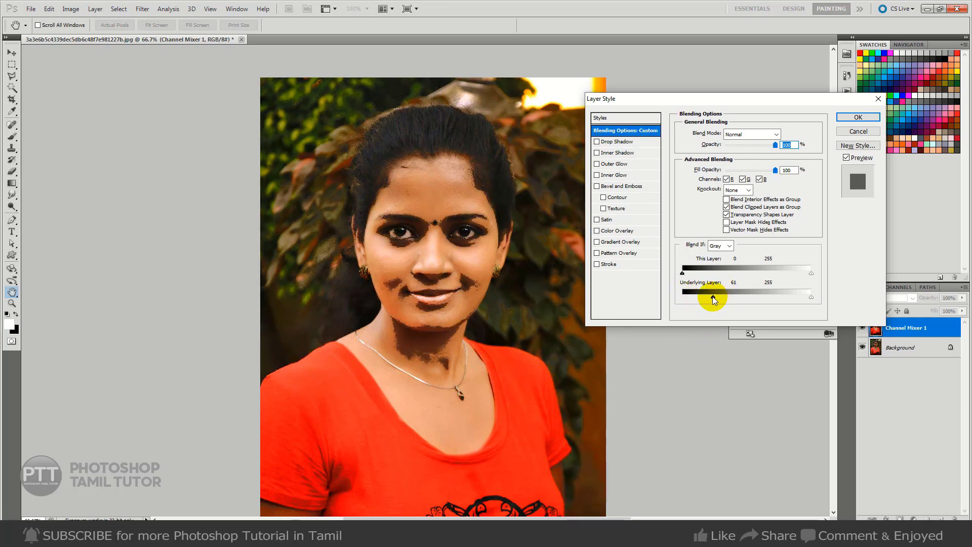
left_click_drag(713, 298, 679, 298)
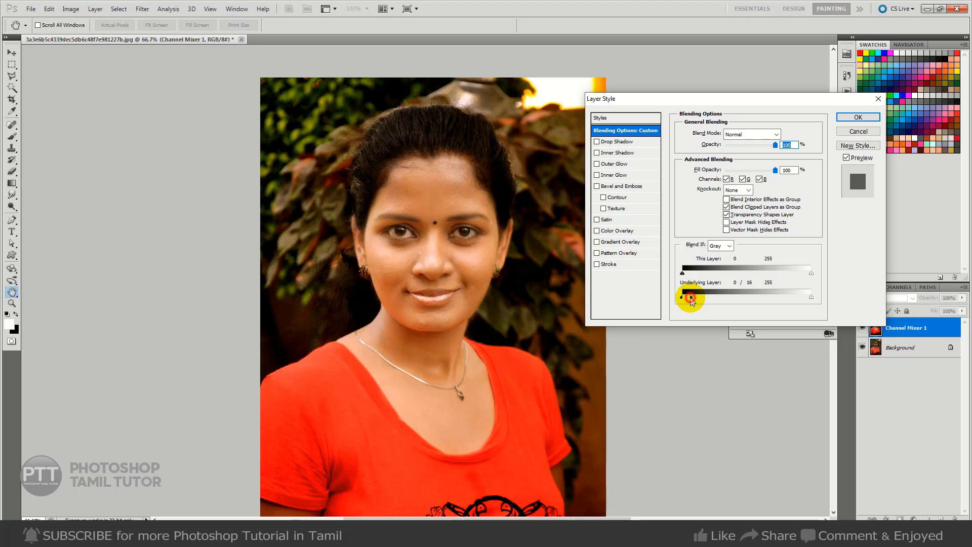
mouse_move(692, 299)
left_mouse_down()
mouse_move(703, 300)
mouse_move(695, 298)
left_mouse_up()
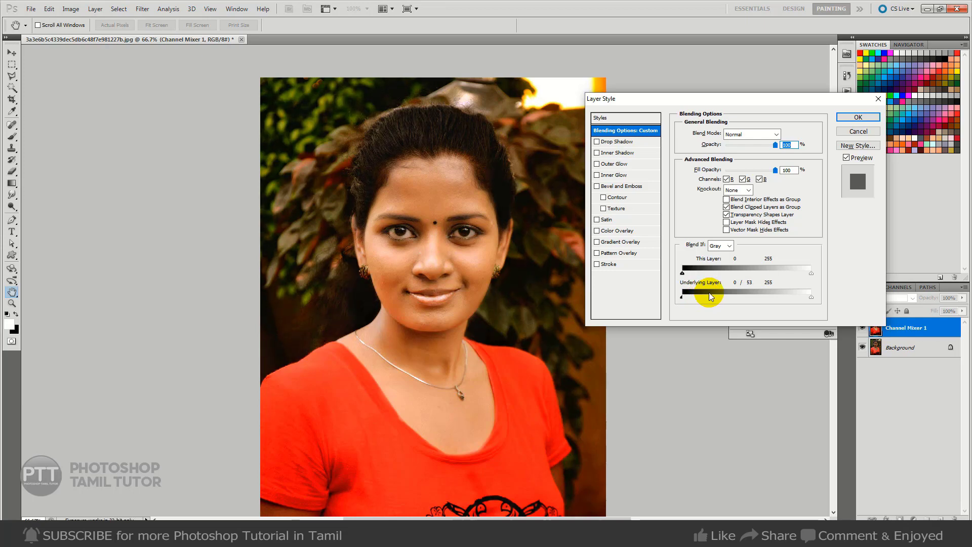
left_click_drag(718, 297, 709, 293)
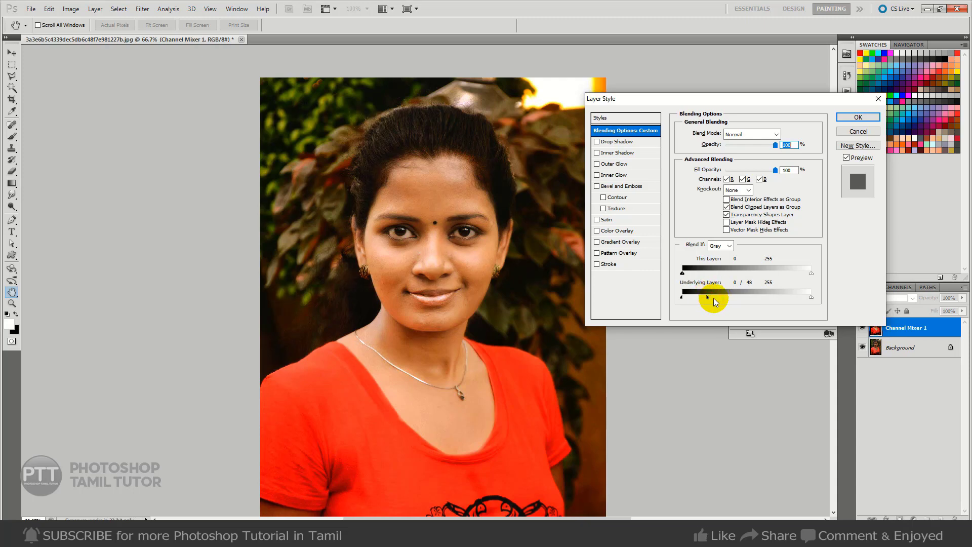
left_click_drag(811, 298, 809, 297)
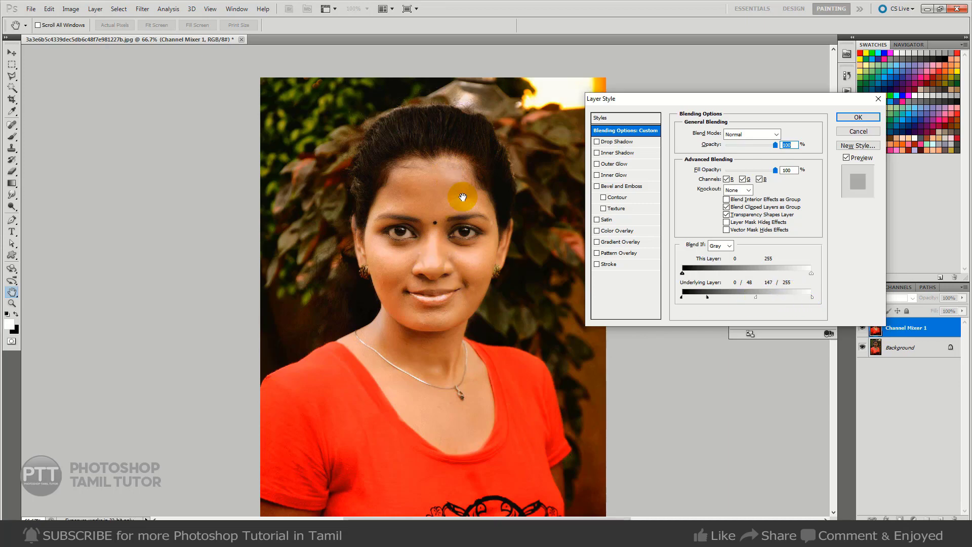
left_click_drag(755, 298, 761, 298)
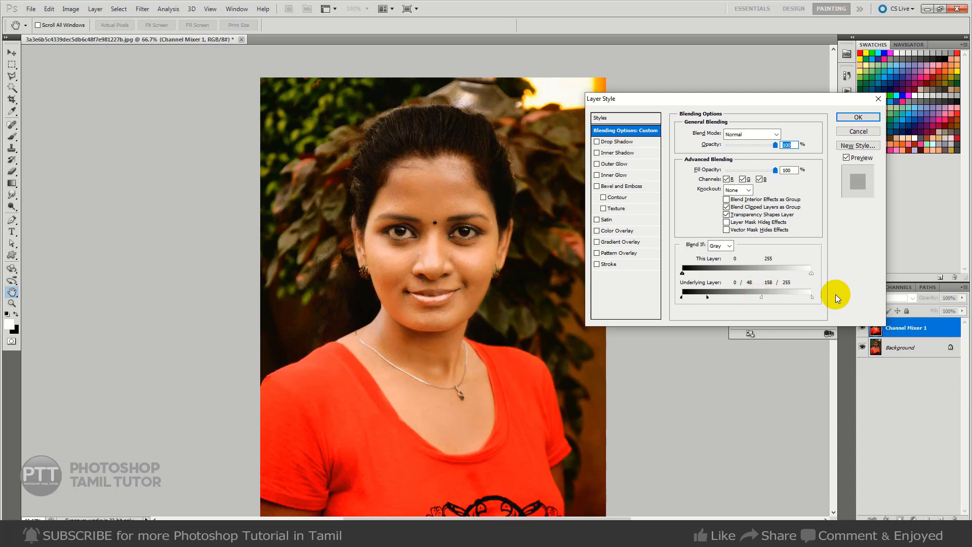
left_click(760, 296)
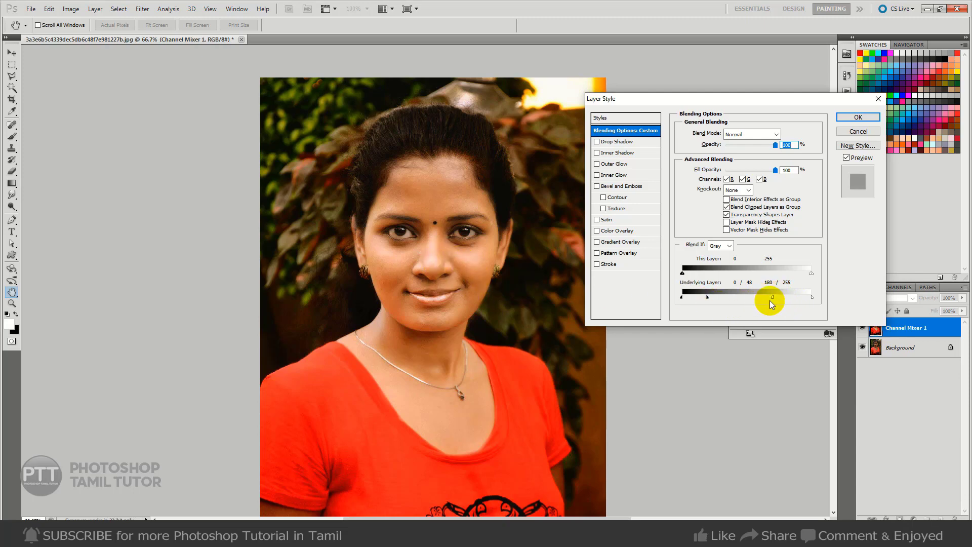
left_click_drag(768, 298, 776, 298)
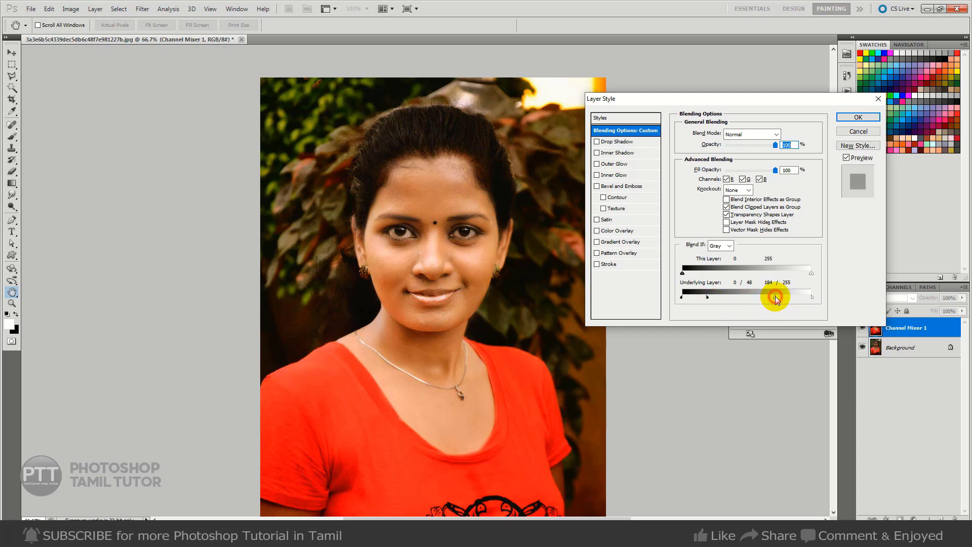
left_click(858, 117)
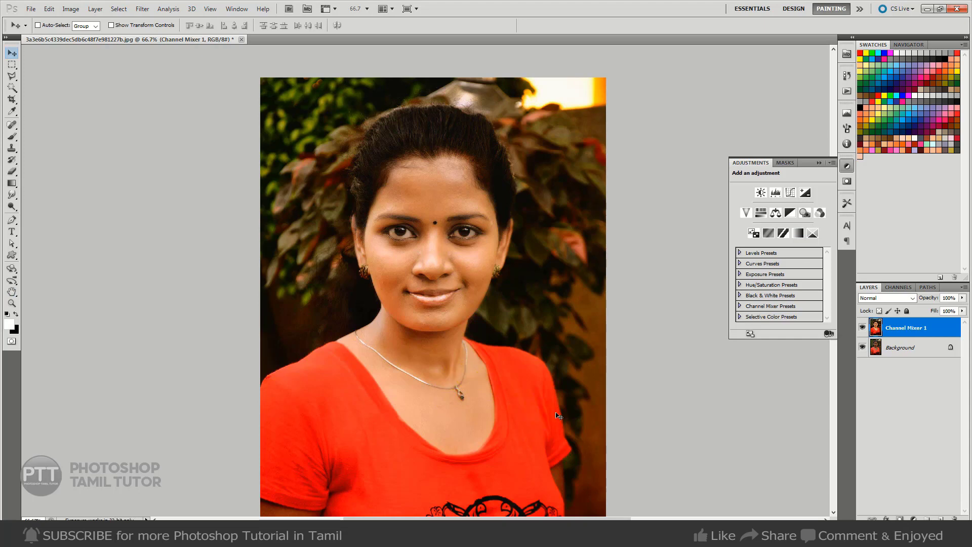
Toggle Channel Mixer 1's visibility to compare before and after.
left_click(862, 328)
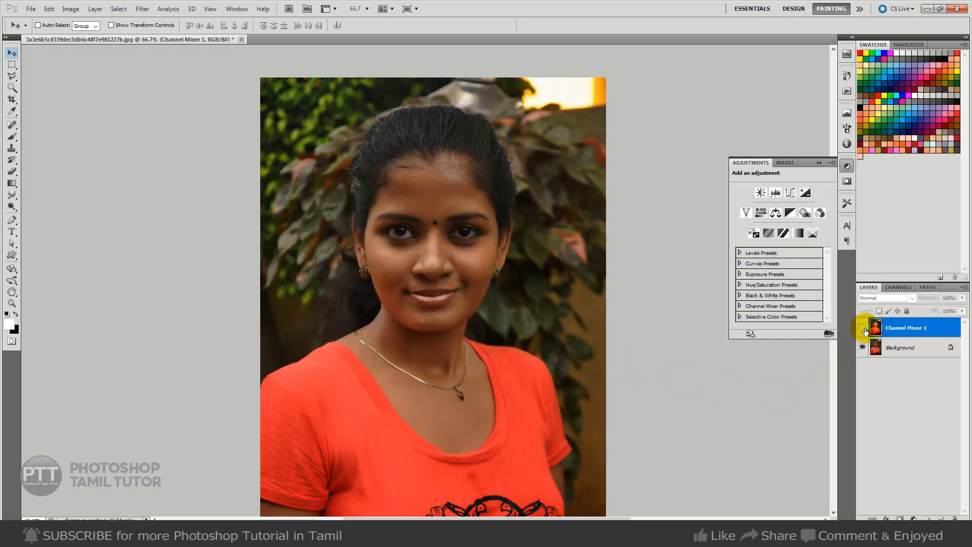
left_click(863, 328)
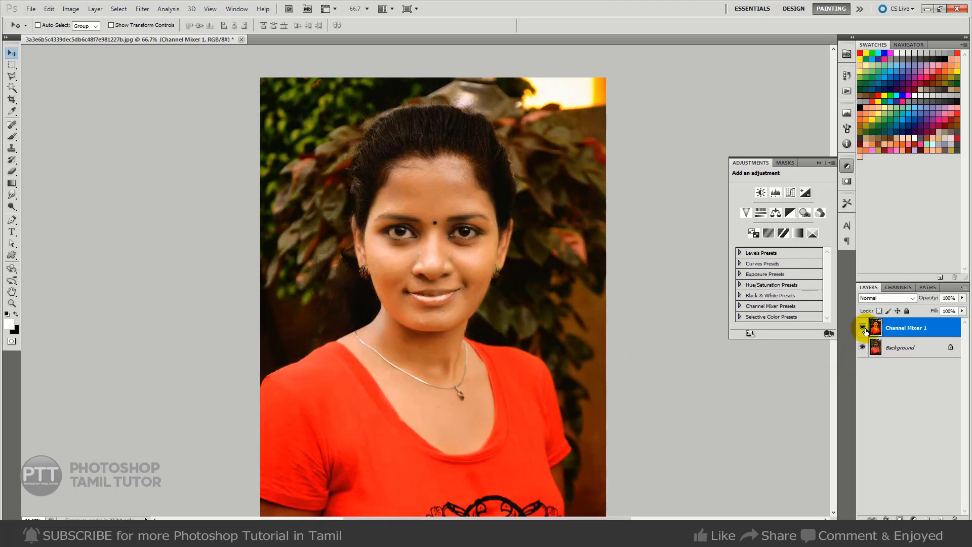
left_click(863, 328)
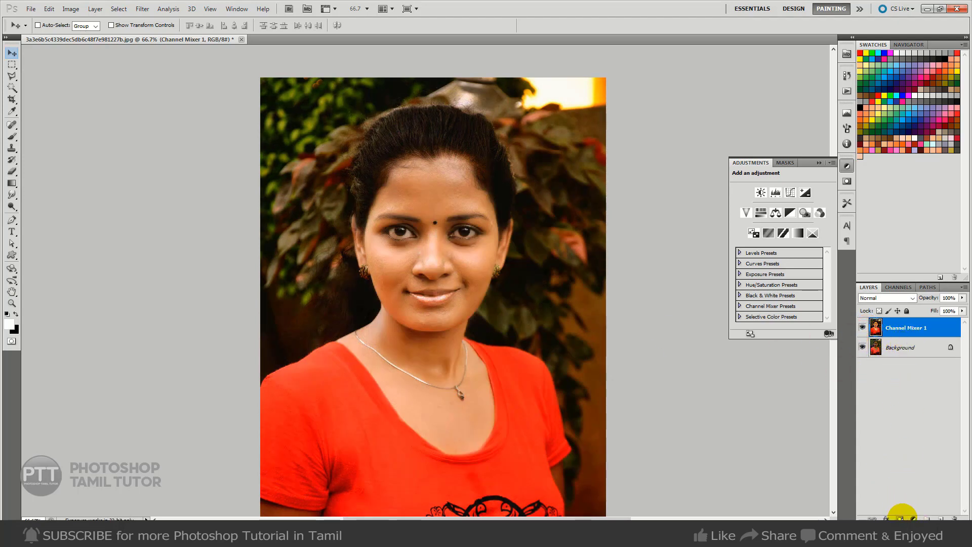
Add a layer mask to Channel Mixer 1 and begin masking the tint off the hair.
left_click(900, 518)
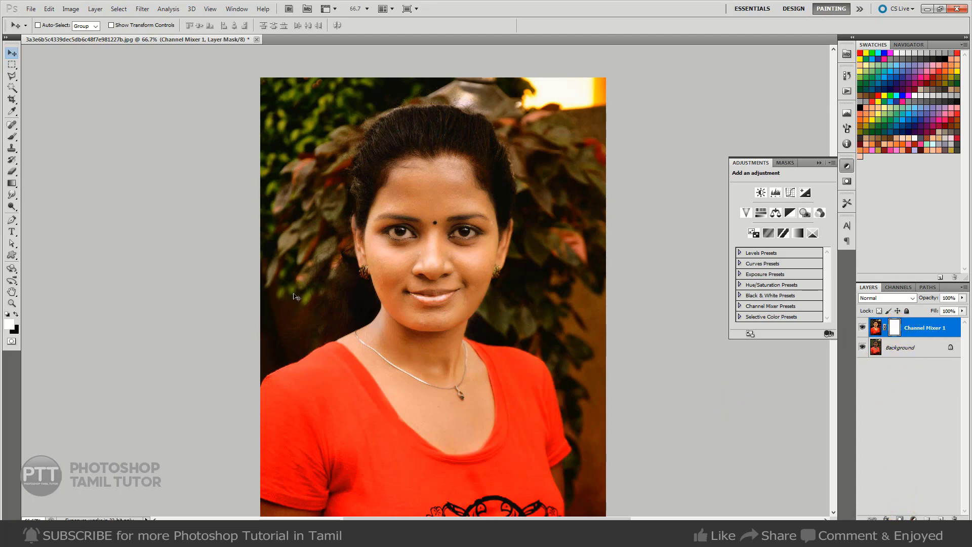
key("e")
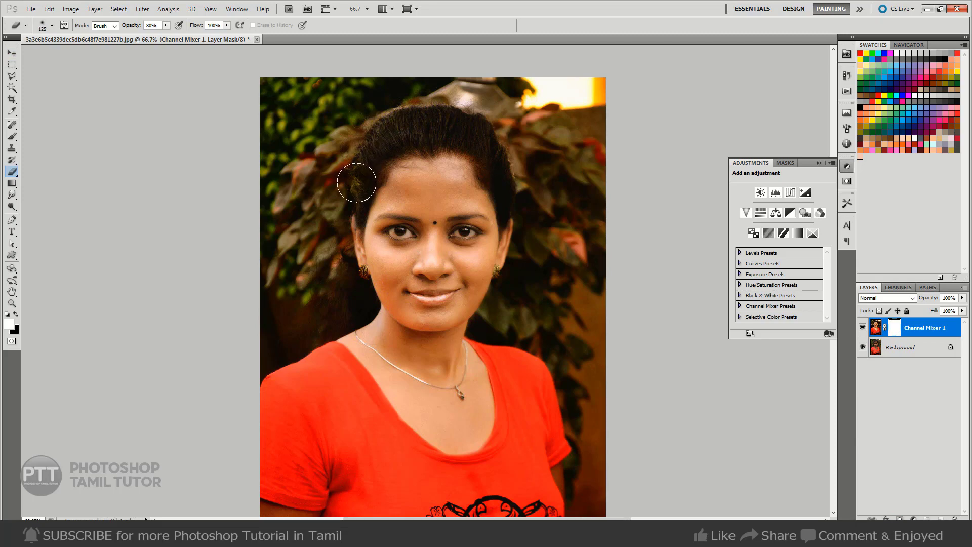
key("bracketright")
key("bracketright")
key("bracketright")
mouse_move(472, 122)
left_mouse_down()
mouse_move(456, 124)
mouse_move(531, 200)
left_mouse_up()
key("bracketleft")
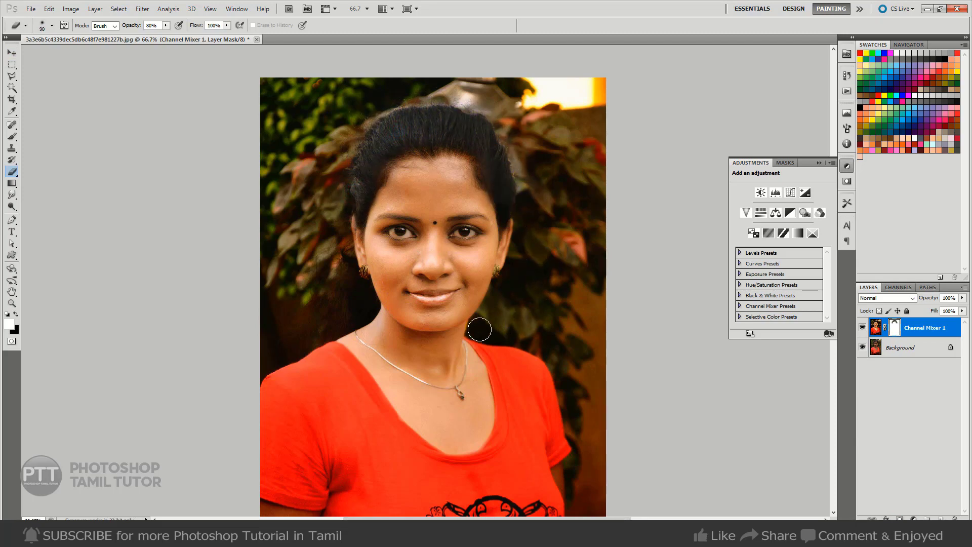
left_click(912, 338)
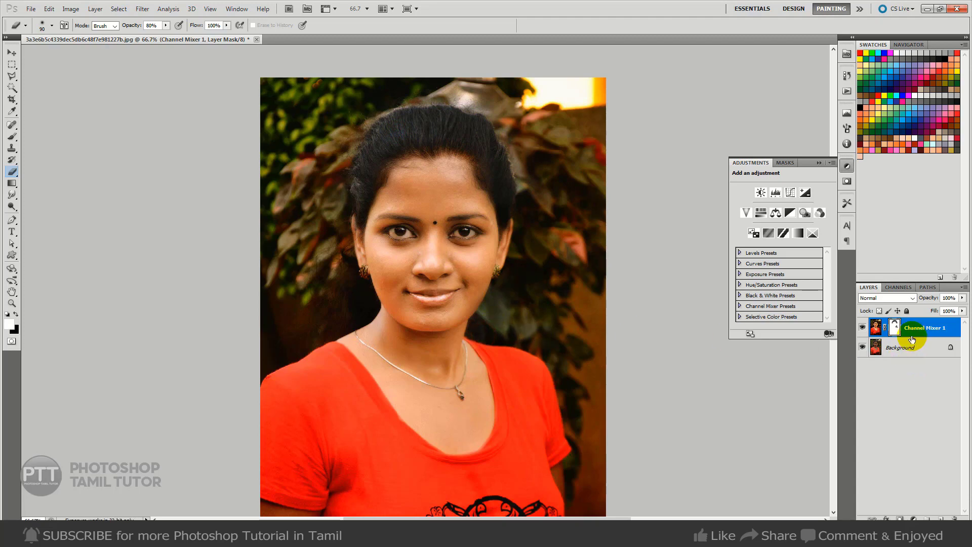
left_click(9, 322)
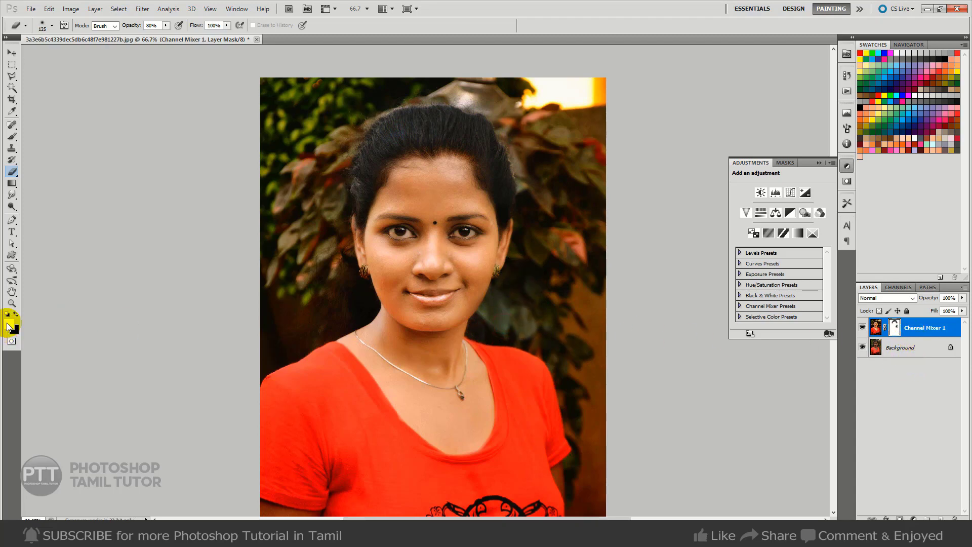
left_click(420, 322)
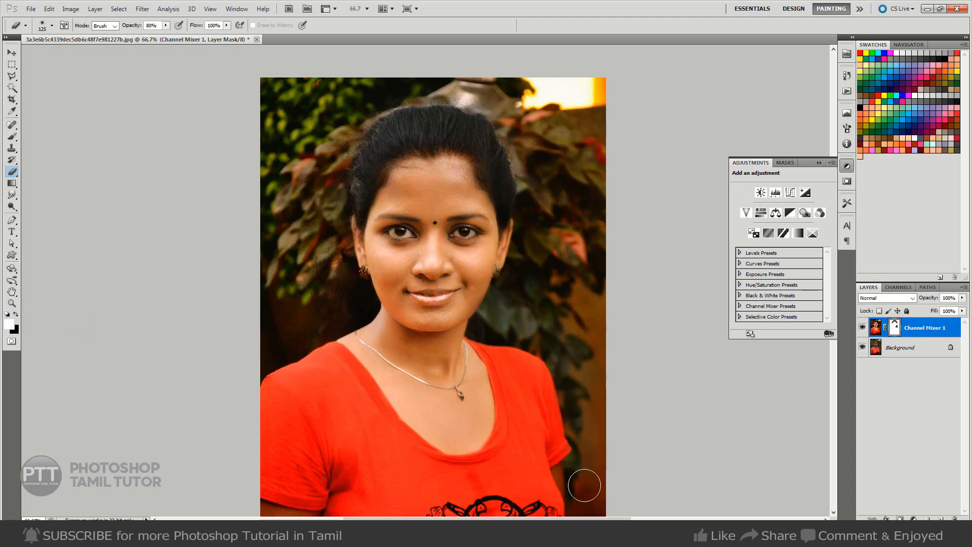
key("bracketright")
key("bracketright")
key("bracketright")
Paint black on the mask over the top-right and left background leaves and the hairline.
left_click(600, 123)
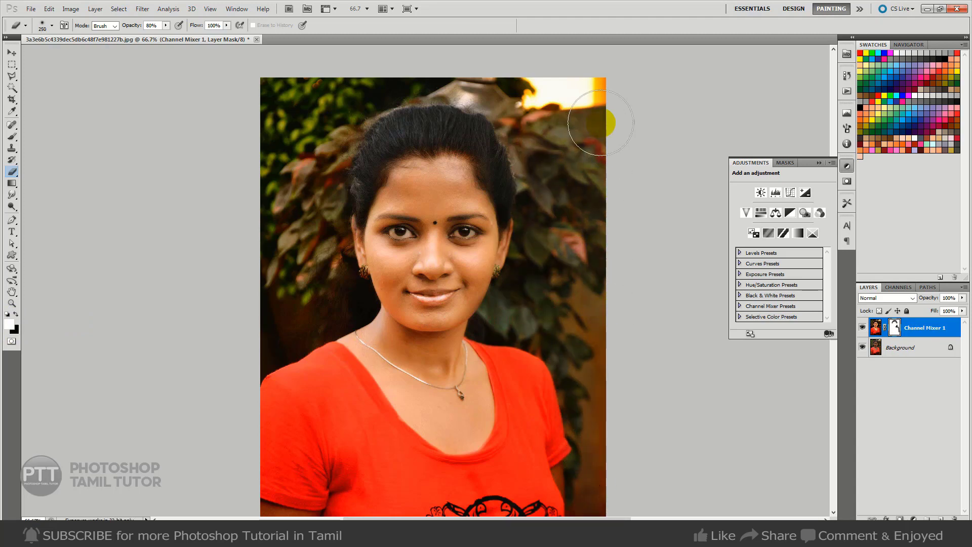
key("bracketleft")
key("bracketleft")
mouse_move(600, 122)
left_mouse_down()
mouse_move(507, 84)
mouse_move(382, 83)
left_mouse_up()
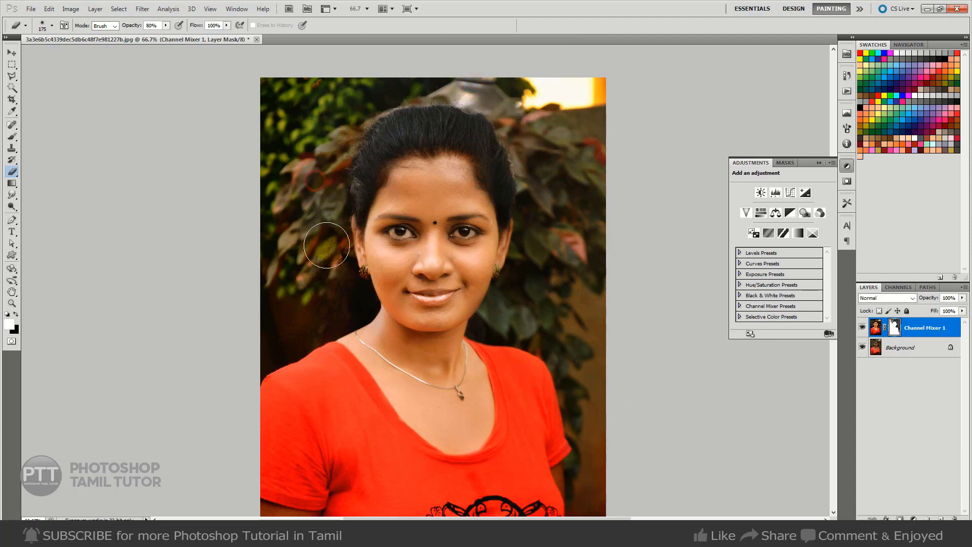
key("bracketleft")
key("bracketleft")
key("bracketleft")
left_click_drag(327, 246, 348, 311)
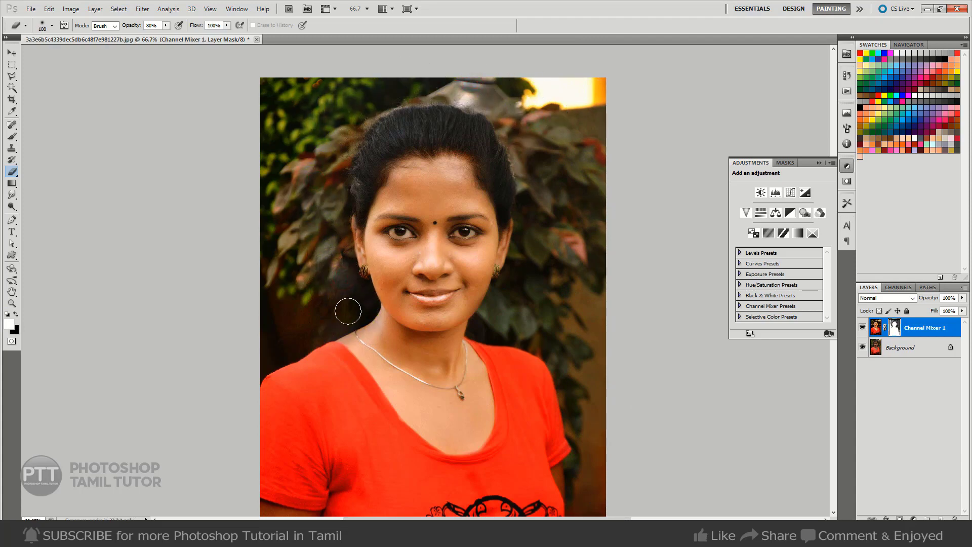
key("bracketright")
key("bracketright")
key("bracketright")
left_click_drag(268, 341, 333, 89)
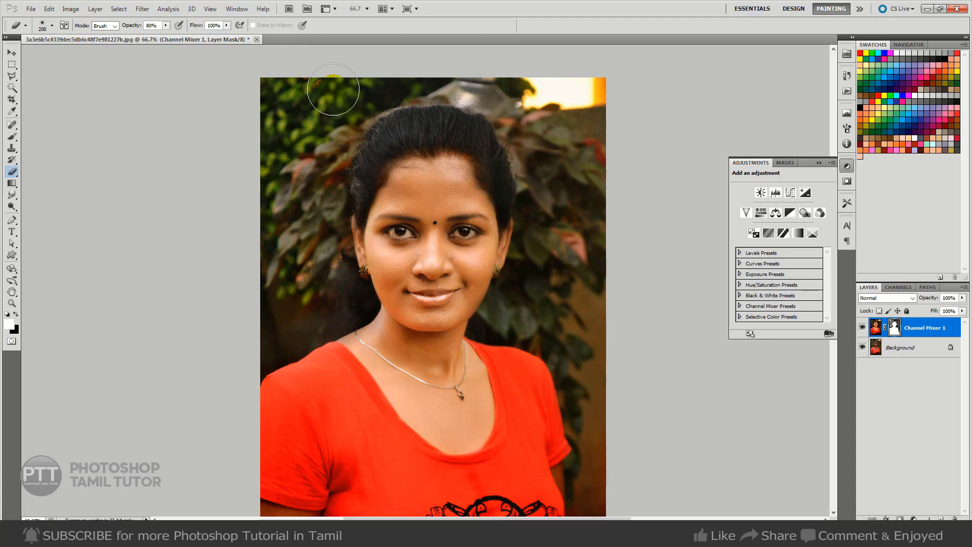
key("bracketleft")
key("bracketleft")
key("bracketleft")
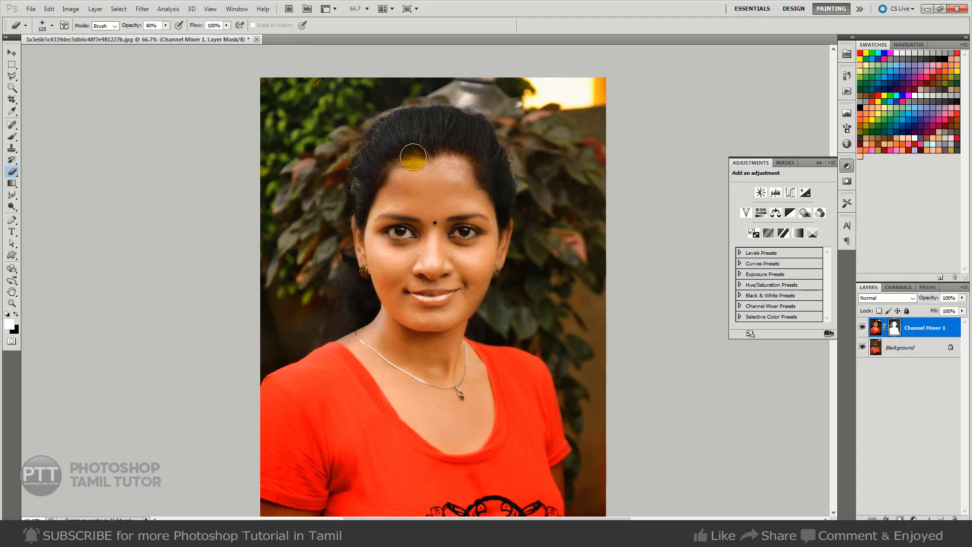
left_click_drag(413, 157, 458, 149)
key("bracketleft")
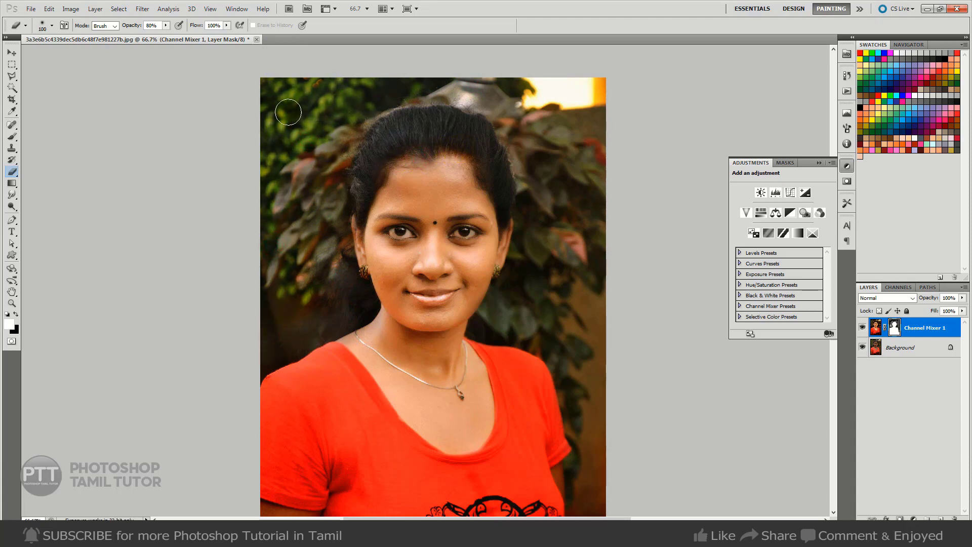
Lower the brush opacity and softly mask the effect on the hair.
left_click(166, 25)
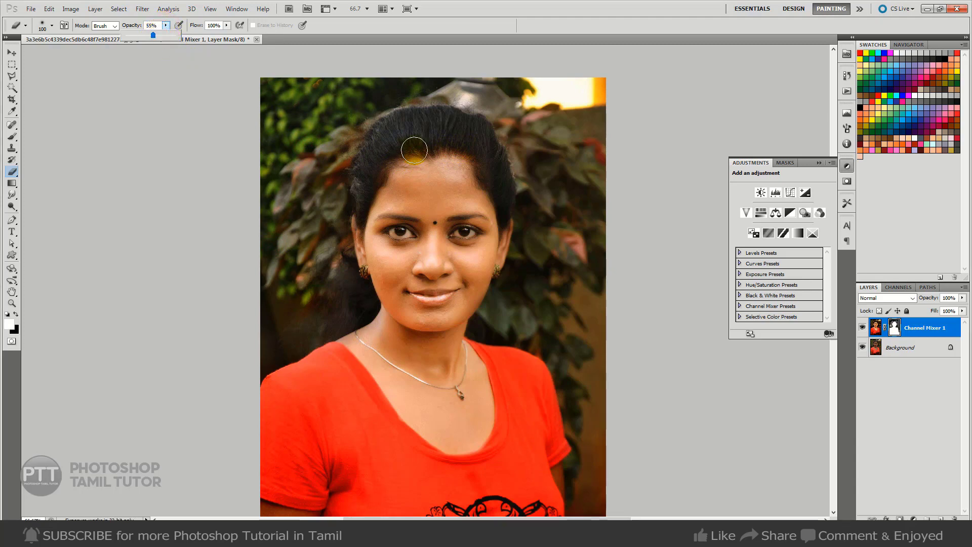
left_click(402, 163)
type("33")
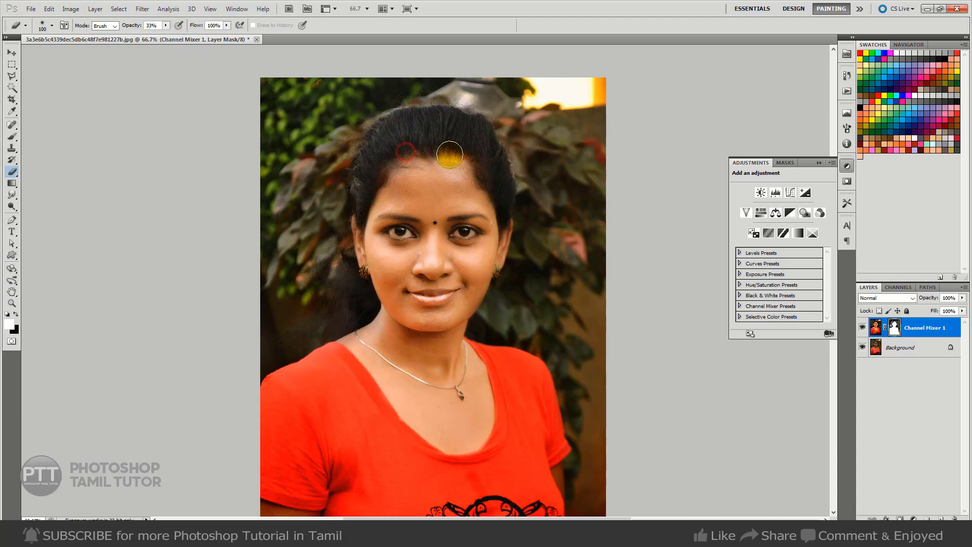
left_click(478, 176)
key("v")
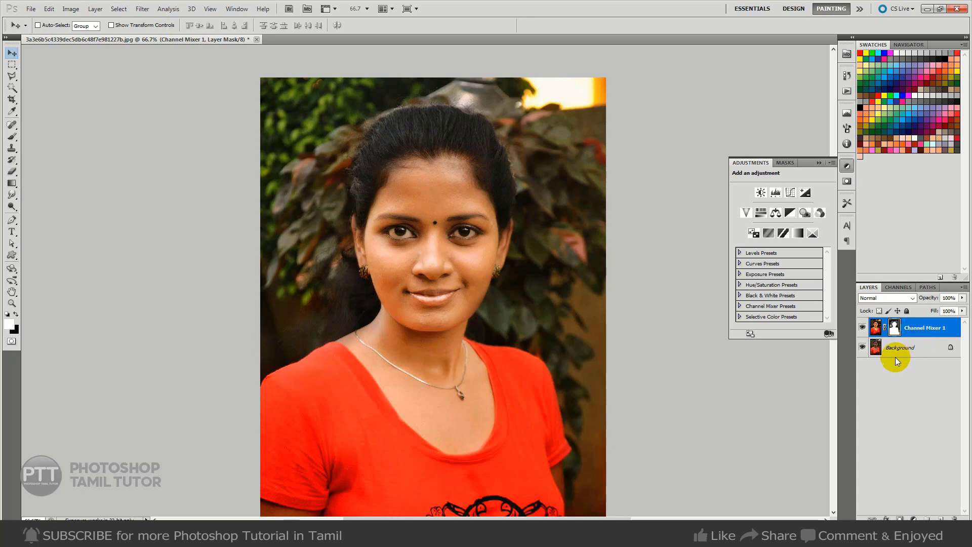
Stamp all visible layers into a new Layer 1, hide Channel Mixer 1, and compare.
key("ctrl+shift+alt+e")
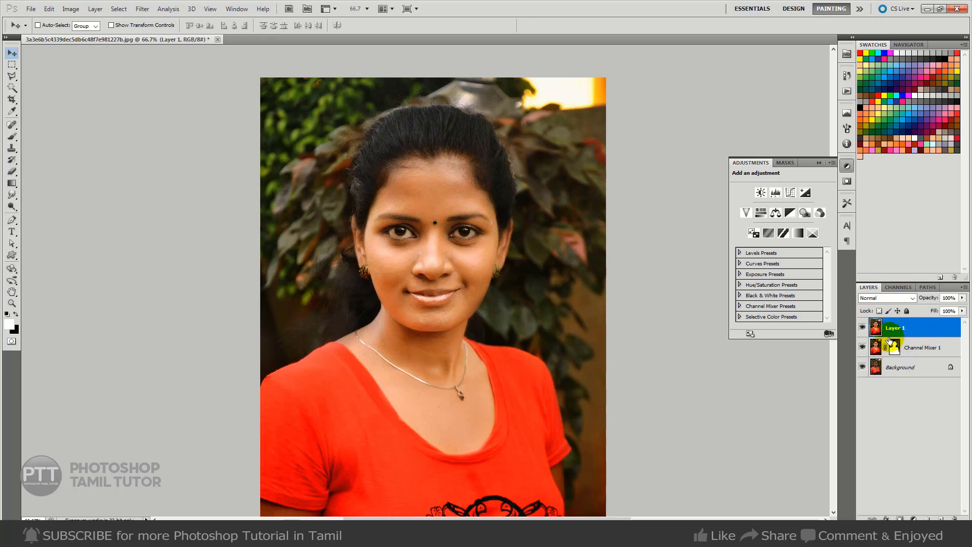
left_click(862, 347)
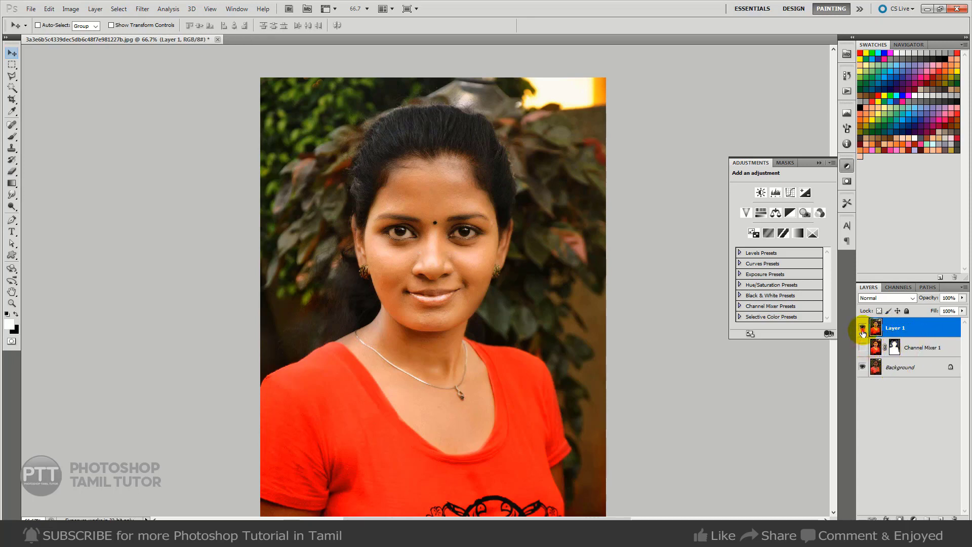
left_click(862, 328)
left_click(862, 328)
left_click(862, 328)
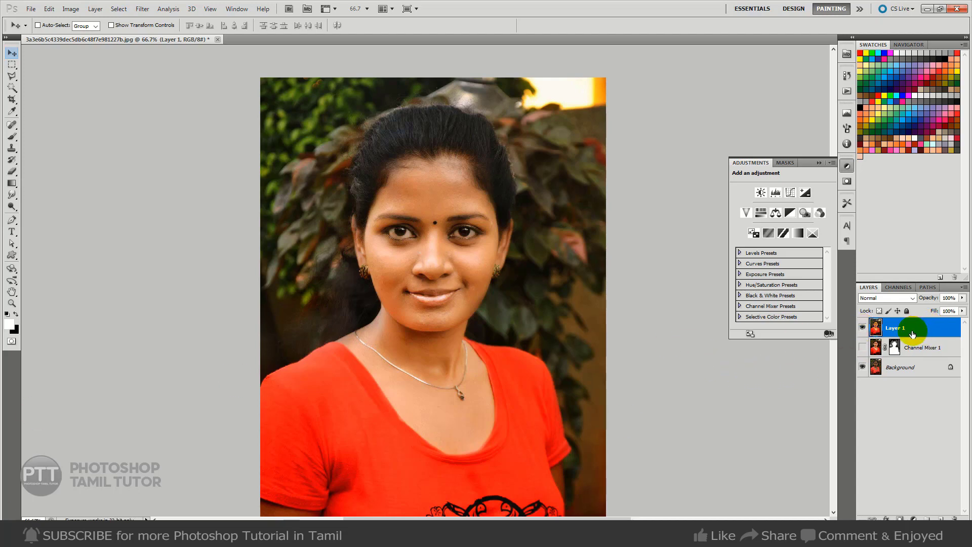
Duplicate Layer 1, set the copy to Vivid Light, and invert it.
key("ctrl+j")
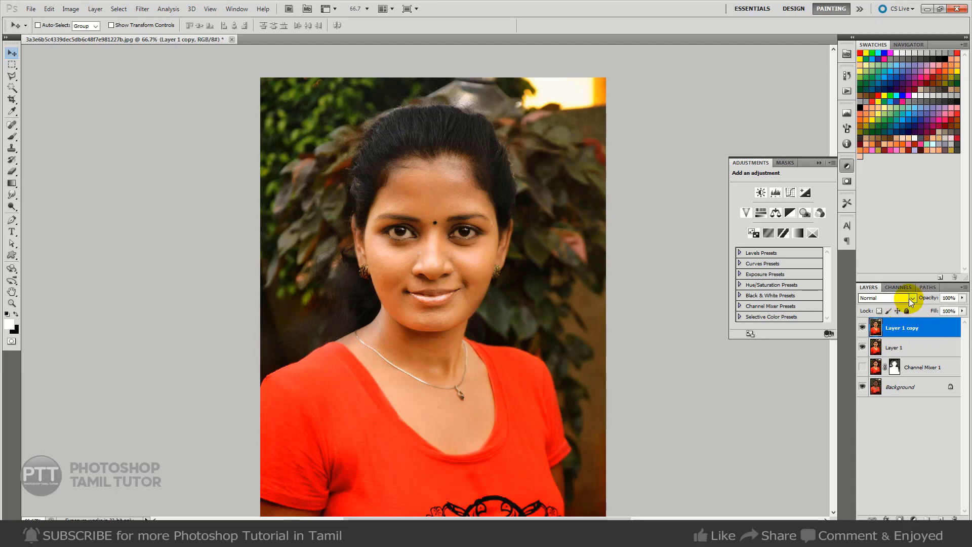
left_click(911, 299)
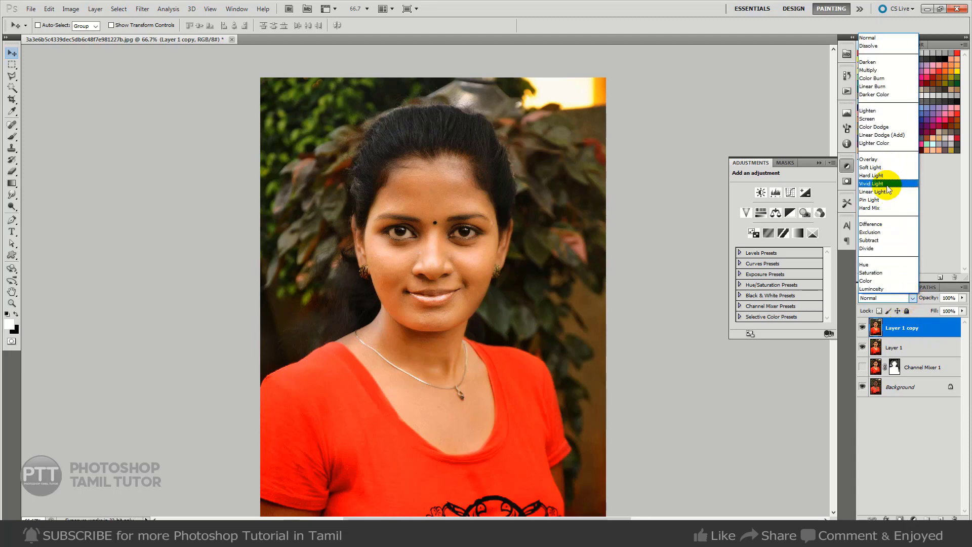
left_click(885, 183)
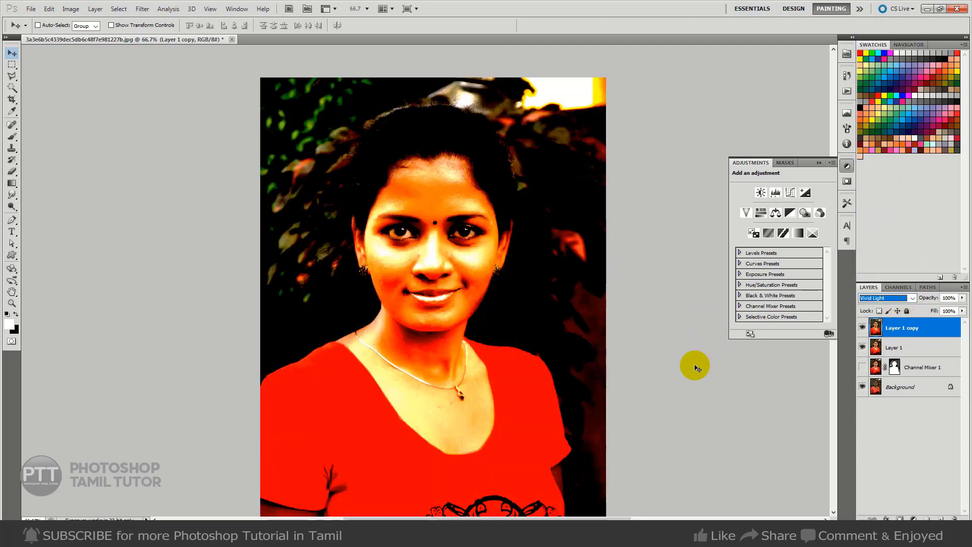
key("ctrl+i")
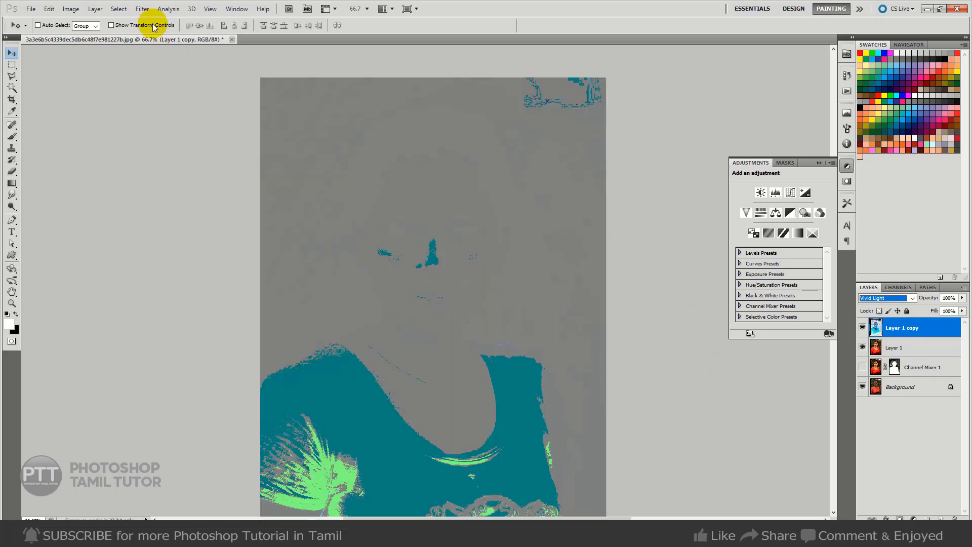
Apply a High Pass filter with a radius of about 5 to the inverted copy.
left_click(147, 10)
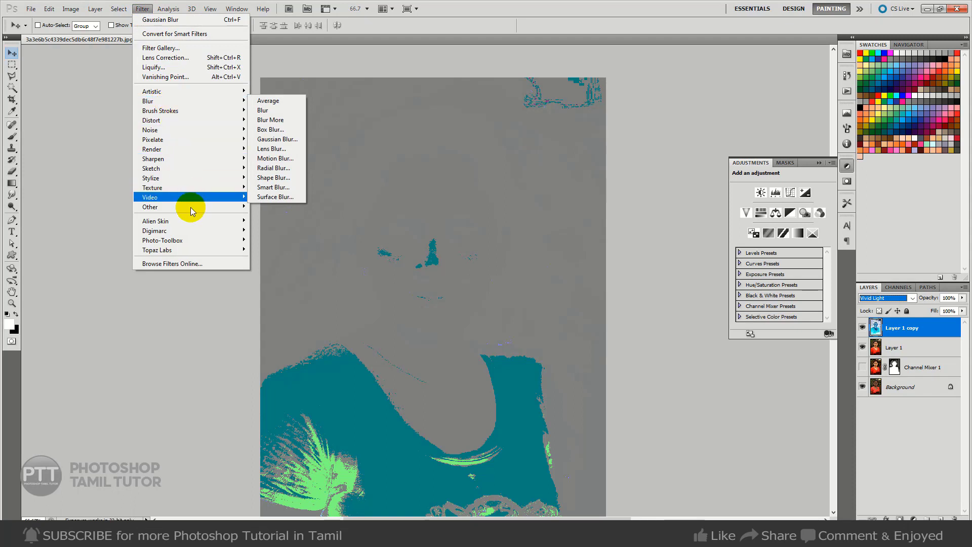
left_click(273, 214)
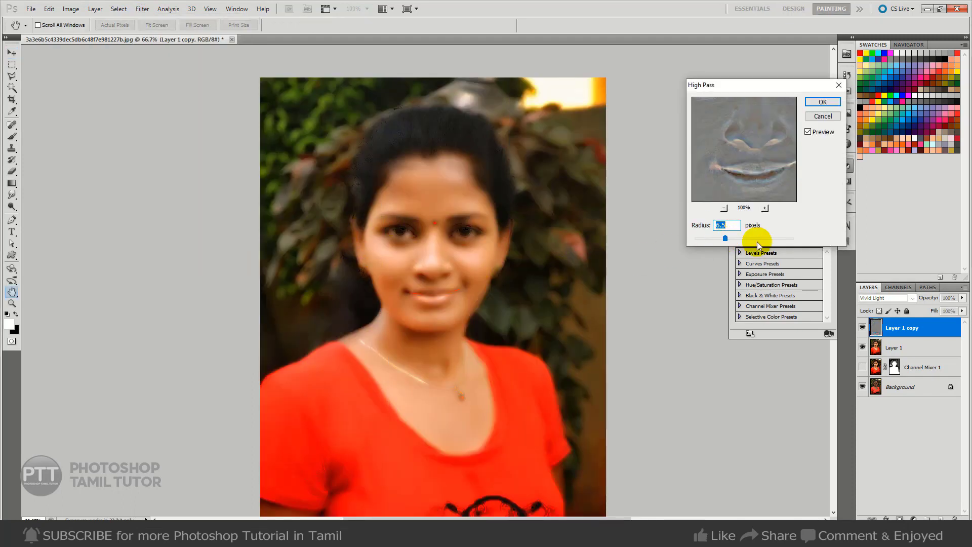
left_click_drag(725, 237, 726, 238)
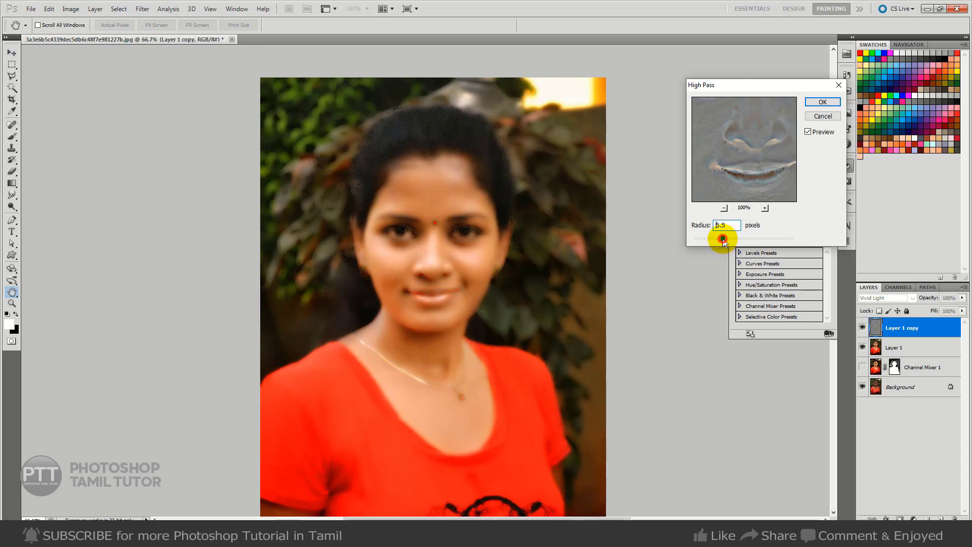
left_click(823, 102)
Apply a slight 0.8 Gaussian Blur to the copy.
left_click(142, 8)
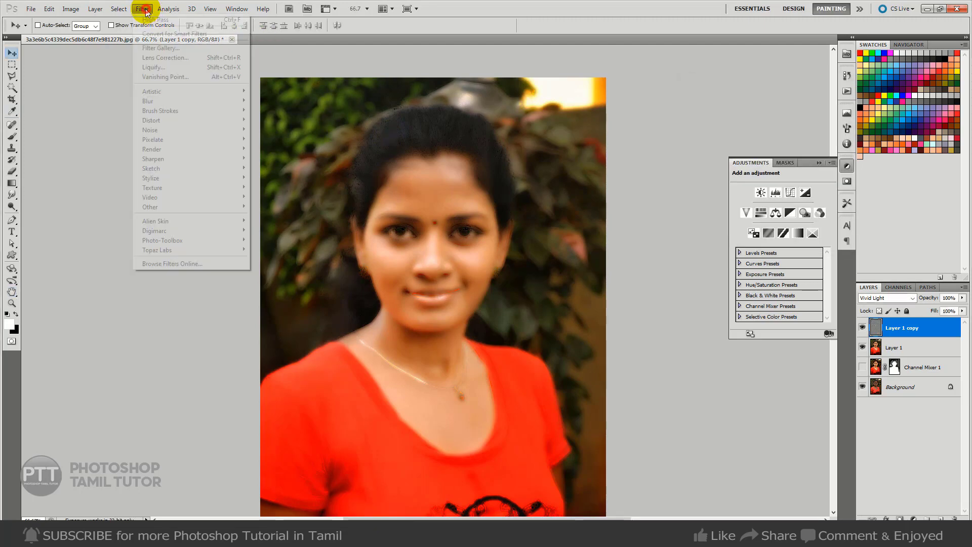
mouse_move(148, 100)
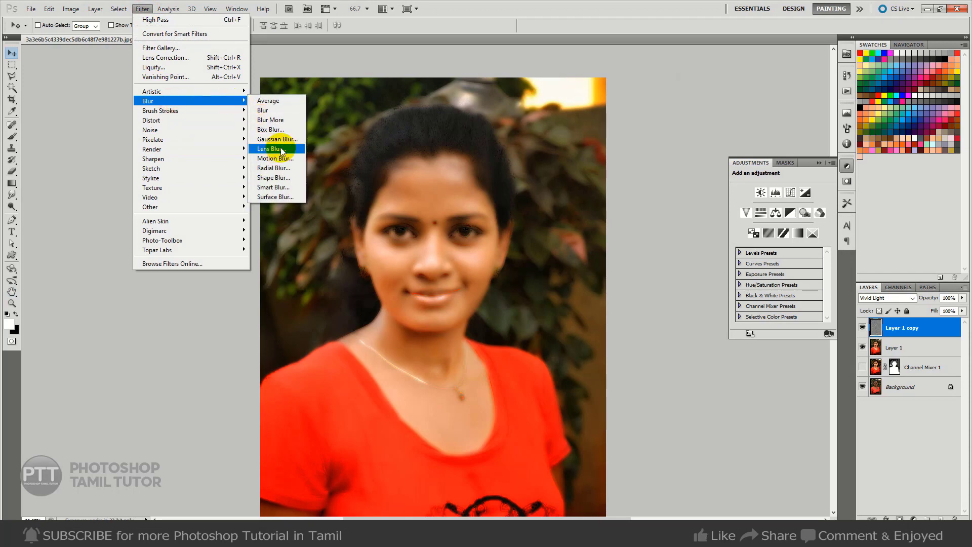
left_click(290, 139)
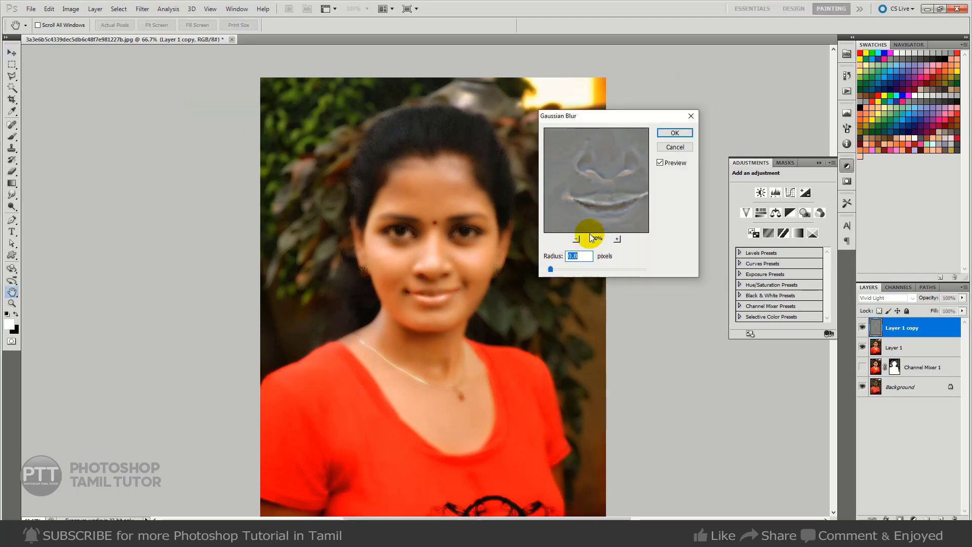
left_click(674, 133)
key("v")
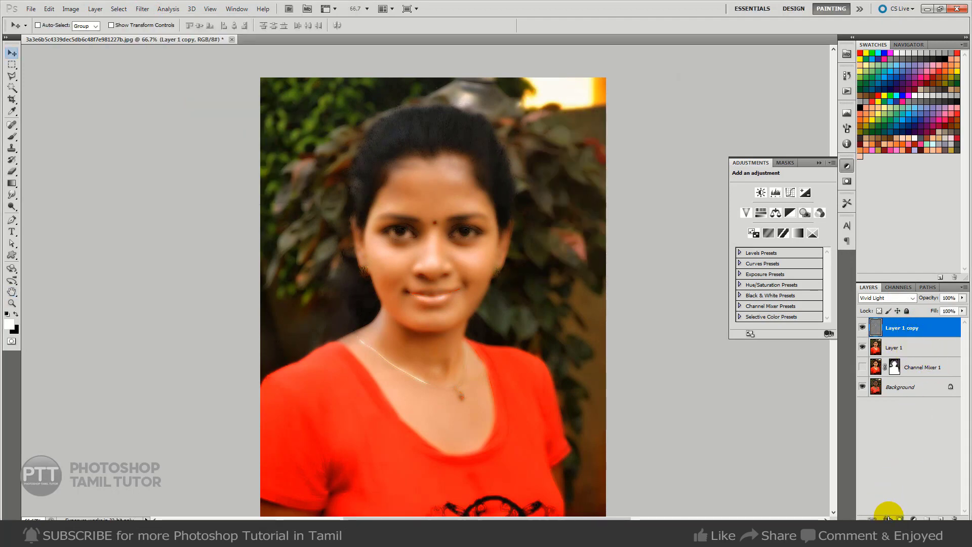
Add an inverted black mask to Layer 1 copy and paint the smoothing onto the forehead.
left_click(900, 517)
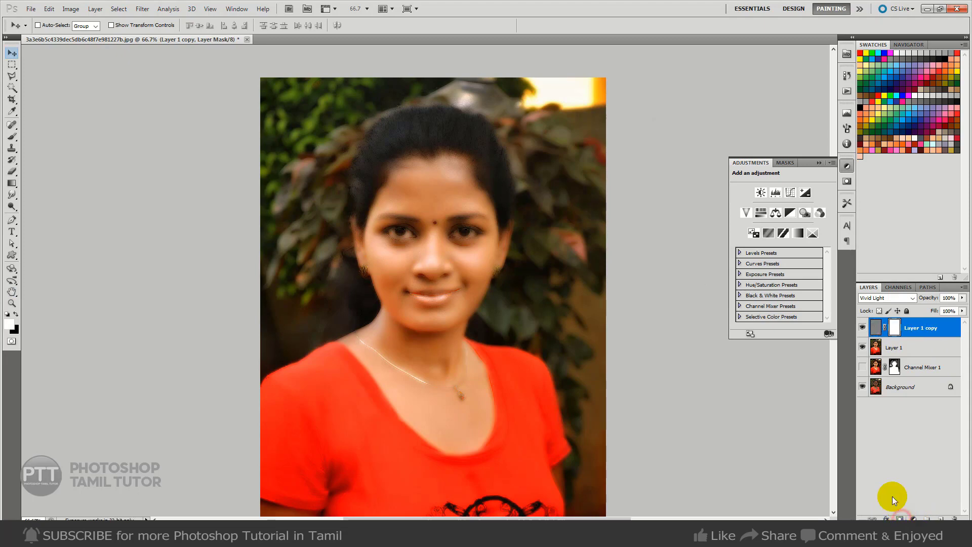
left_click(362, 235)
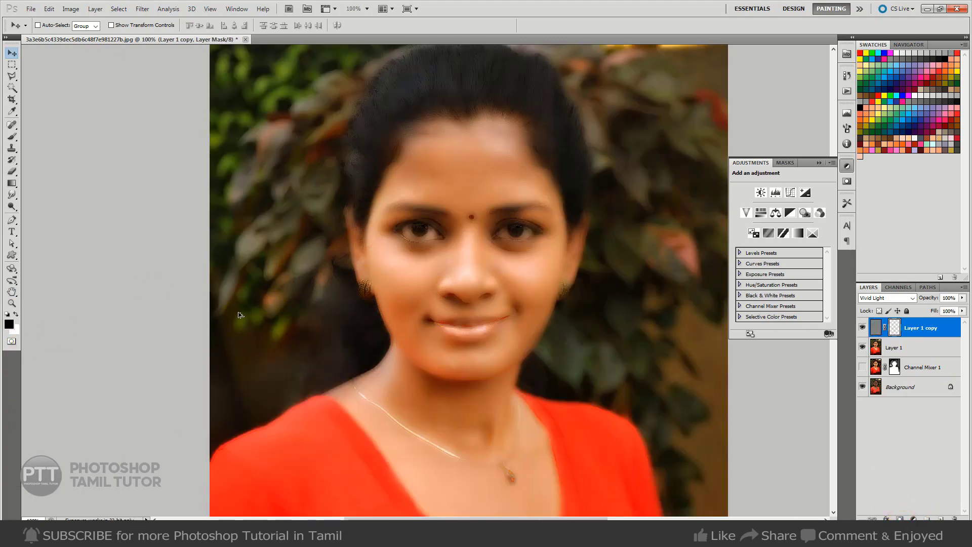
key("ctrl+i")
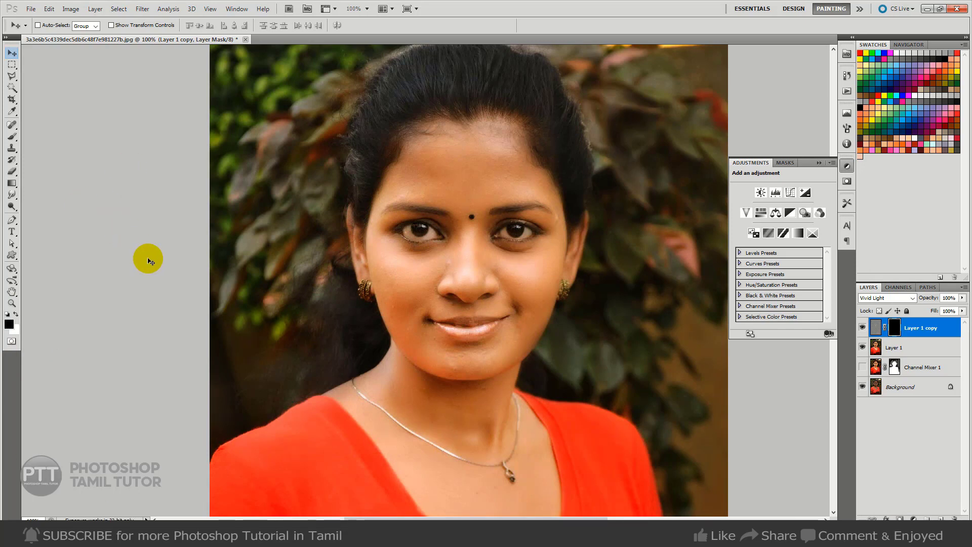
key("b")
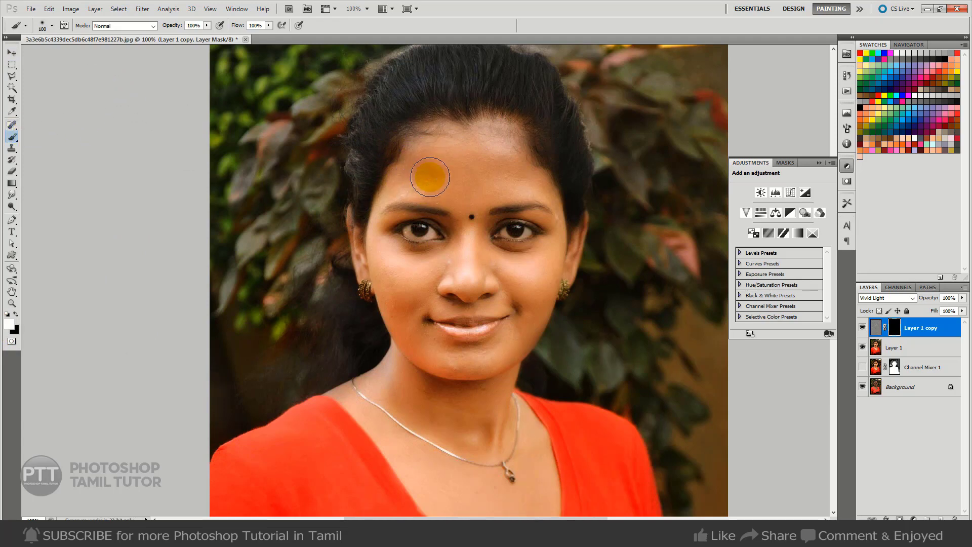
mouse_move(503, 162)
left_mouse_down()
mouse_move(419, 183)
mouse_move(412, 163)
left_mouse_up()
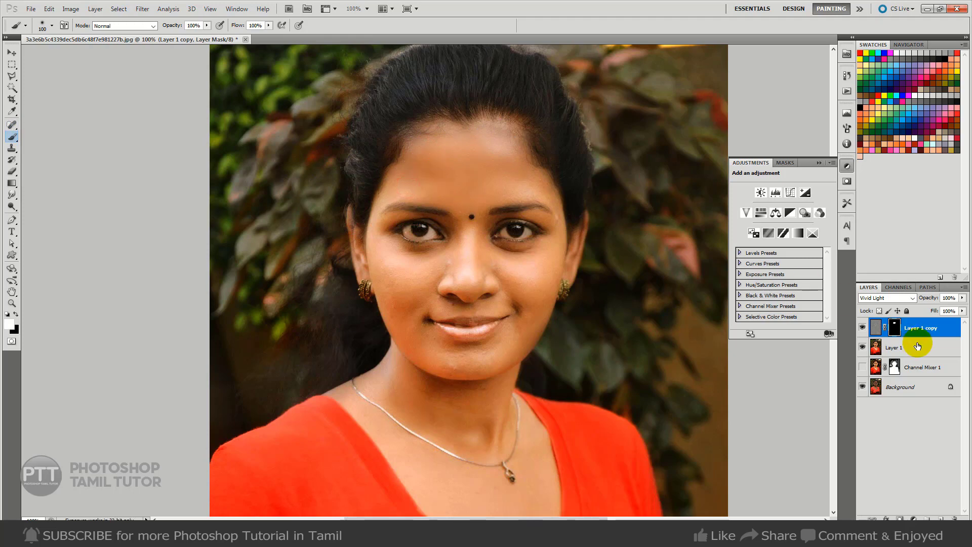
key("bracketleft")
key("bracketleft")
key("bracketleft")
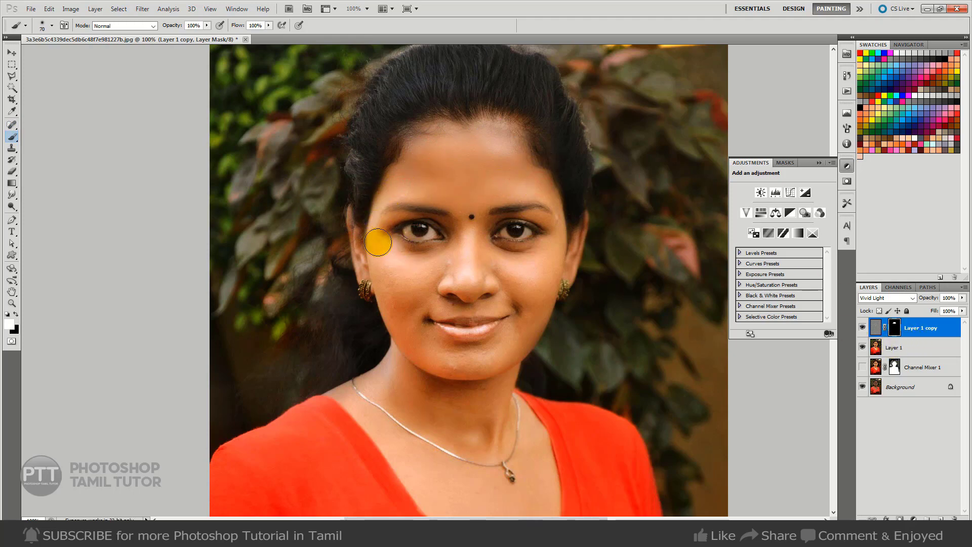
key("bracketright")
key("bracketright")
key("bracketright")
Paint the smoothing onto the cheek, between the brows, under the eye and by the upper lip.
mouse_move(388, 270)
left_mouse_down()
mouse_move(408, 283)
mouse_move(418, 333)
mouse_move(516, 340)
mouse_move(417, 376)
mouse_move(469, 278)
mouse_move(433, 273)
mouse_move(457, 233)
left_mouse_up()
key("bracketleft")
key("bracketleft")
key("bracketleft")
key("bracketright")
key("bracketright")
key("bracketright")
key("bracketleft")
key("bracketleft")
key("bracketleft")
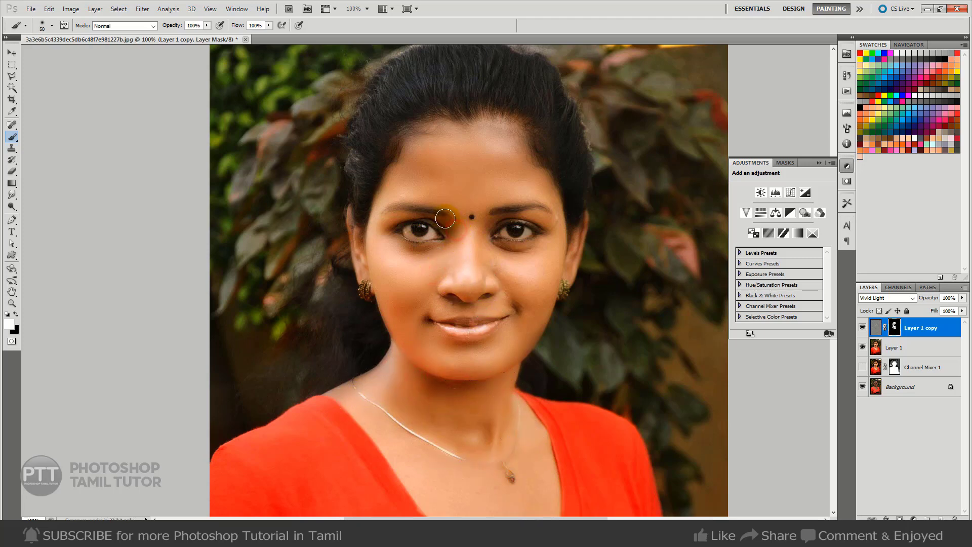
left_click_drag(404, 216, 437, 212)
mouse_move(397, 240)
left_mouse_down()
mouse_move(461, 252)
mouse_move(446, 265)
left_mouse_up()
key("bracketright")
key("bracketright")
key("bracketright")
mouse_move(419, 298)
left_mouse_down()
mouse_move(444, 305)
mouse_move(472, 249)
mouse_move(488, 249)
mouse_move(477, 235)
mouse_move(521, 282)
mouse_move(521, 319)
mouse_move(557, 231)
mouse_move(535, 185)
mouse_move(516, 191)
mouse_move(545, 221)
mouse_move(516, 242)
mouse_move(476, 237)
left_mouse_up()
key("bracketleft")
key("bracketleft")
key("bracketleft")
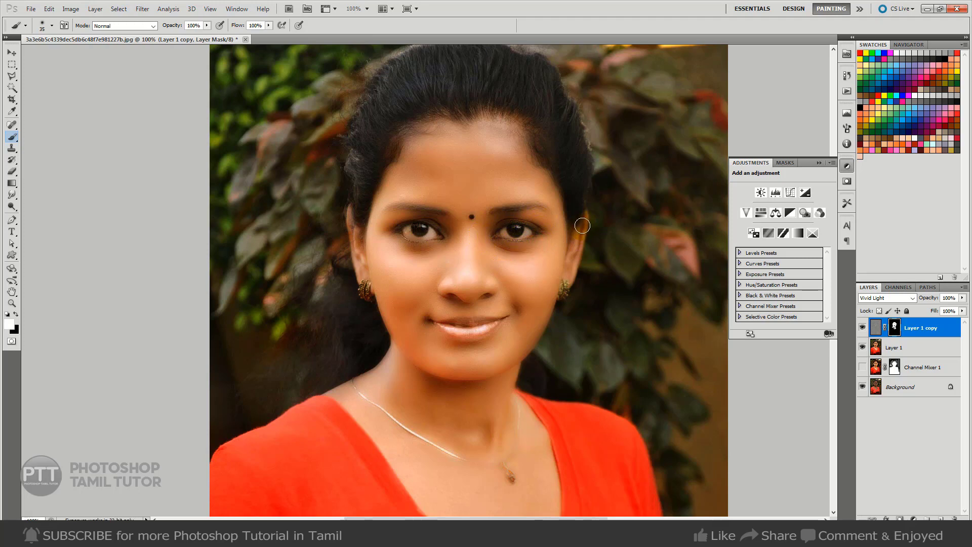
Paint the smoothing around the lips, chin, forehead and both cheeks at full-portrait zoom.
key("ctrl+minus")
key("bracketright")
key("bracketright")
key("bracketright")
mouse_move(452, 312)
left_mouse_down()
mouse_move(401, 376)
mouse_move(472, 454)
mouse_move(497, 401)
mouse_move(482, 425)
mouse_move(451, 421)
mouse_move(500, 436)
mouse_move(479, 439)
left_mouse_up()
key("bracketright")
key("bracketright")
key("bracketleft")
key("bracketleft")
key("bracketleft")
mouse_move(455, 242)
left_mouse_down()
mouse_move(434, 206)
mouse_move(496, 220)
mouse_move(383, 241)
mouse_move(405, 286)
left_mouse_up()
key("bracketright")
key("bracketright")
key("bracketright")
key("bracketright")
key("bracketright")
left_click_drag(502, 289, 497, 306)
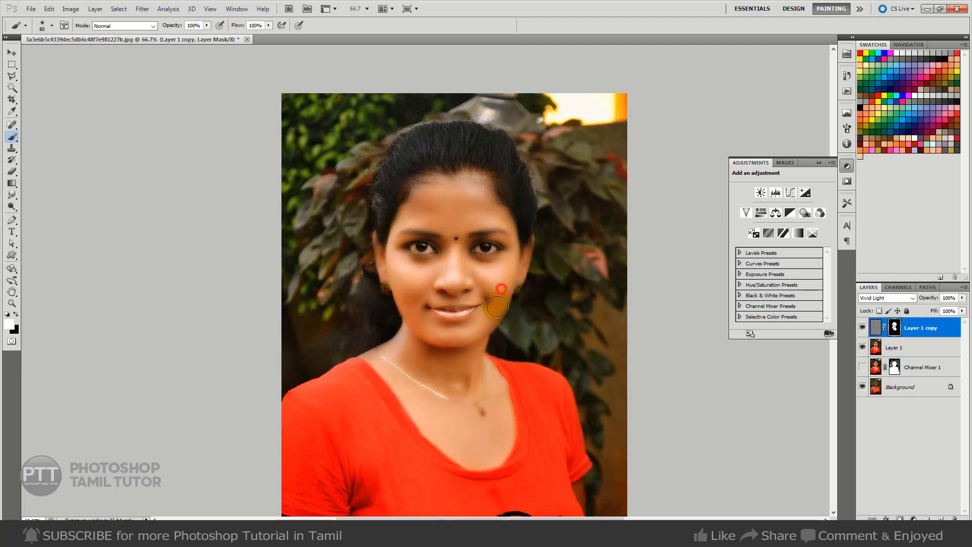
key("ctrl+plus")
Toggle the smoothing copy to compare, set its Fill to 83%, and merge it down into Layer 1.
key("v")
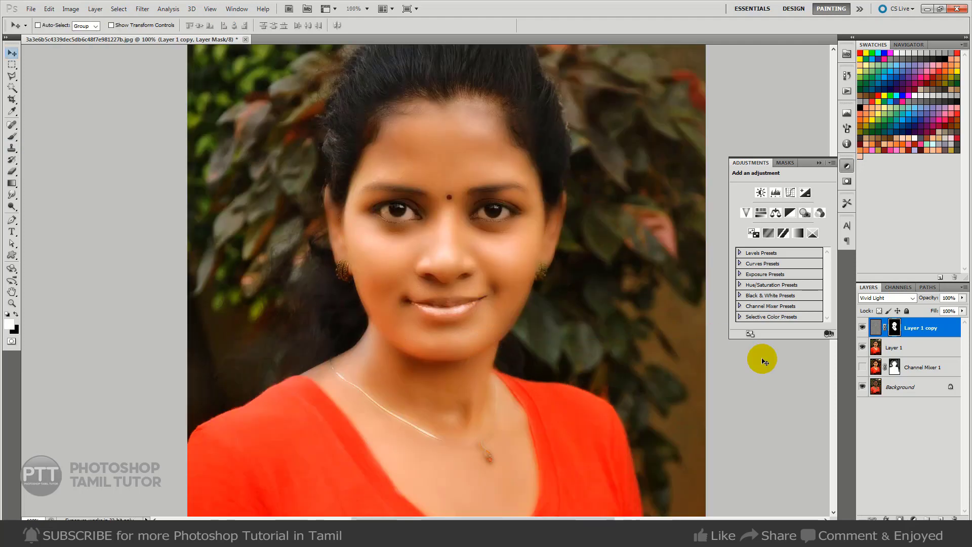
left_click(862, 327)
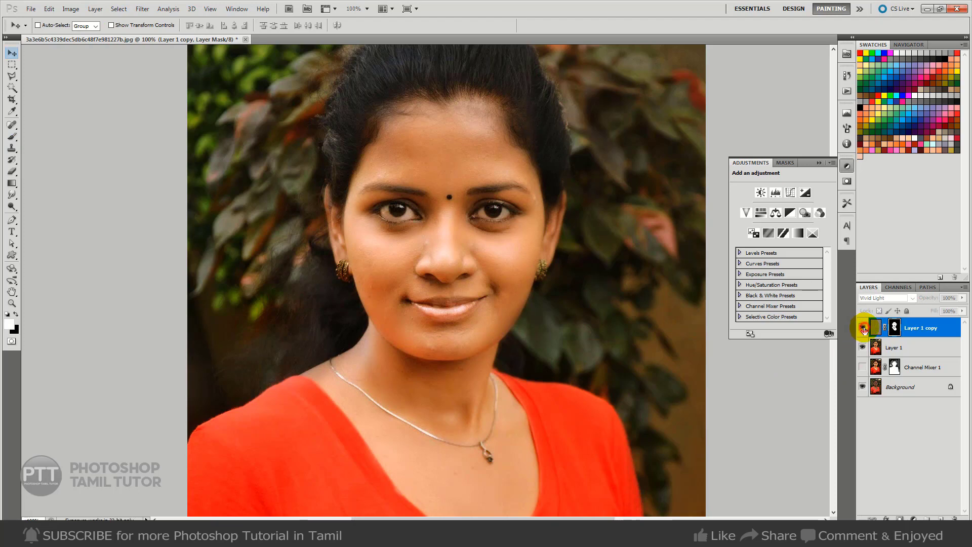
left_click(862, 328)
left_click(962, 311)
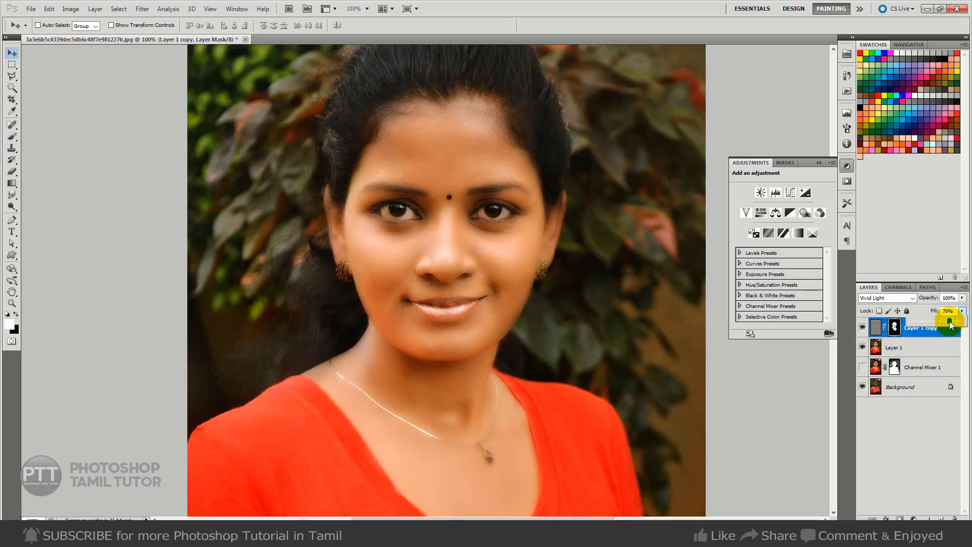
left_click(914, 338)
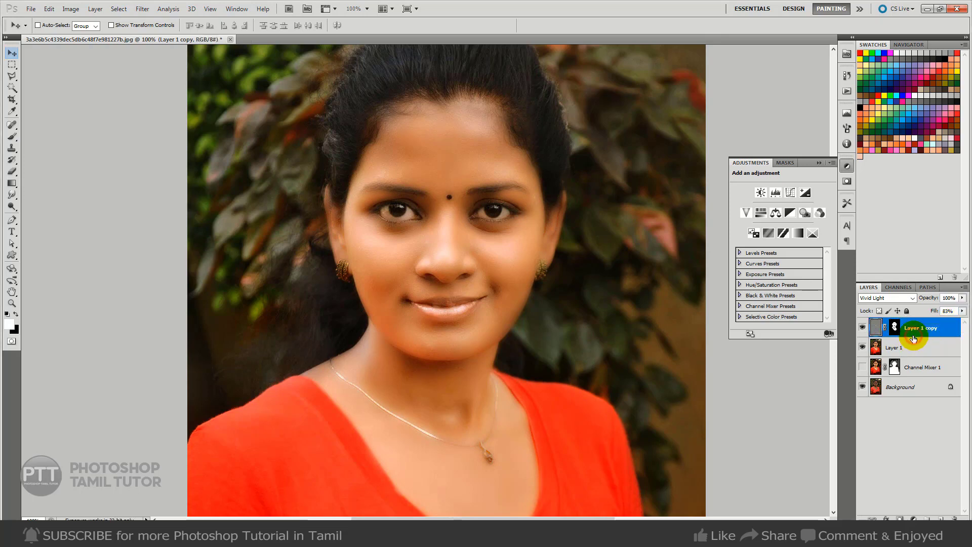
key("ctrl+e")
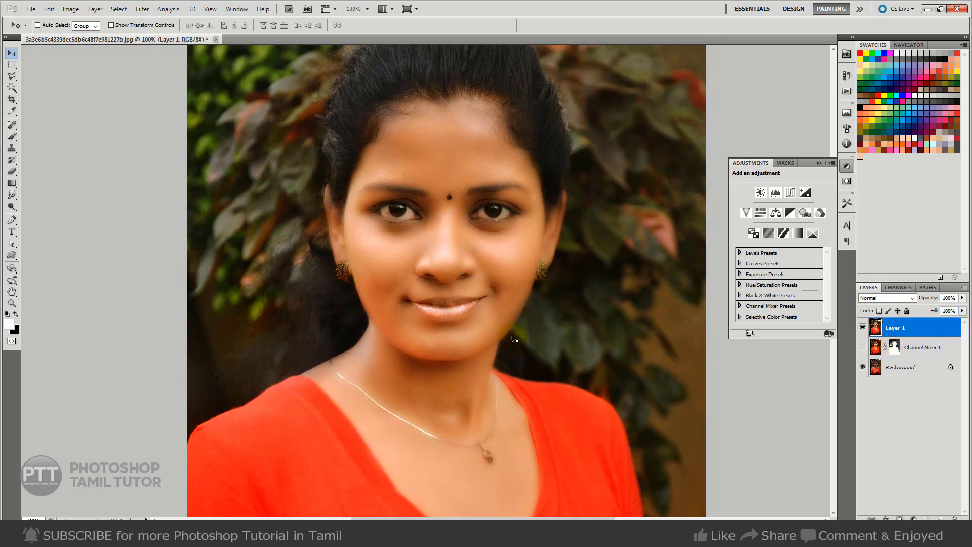
left_click(441, 312)
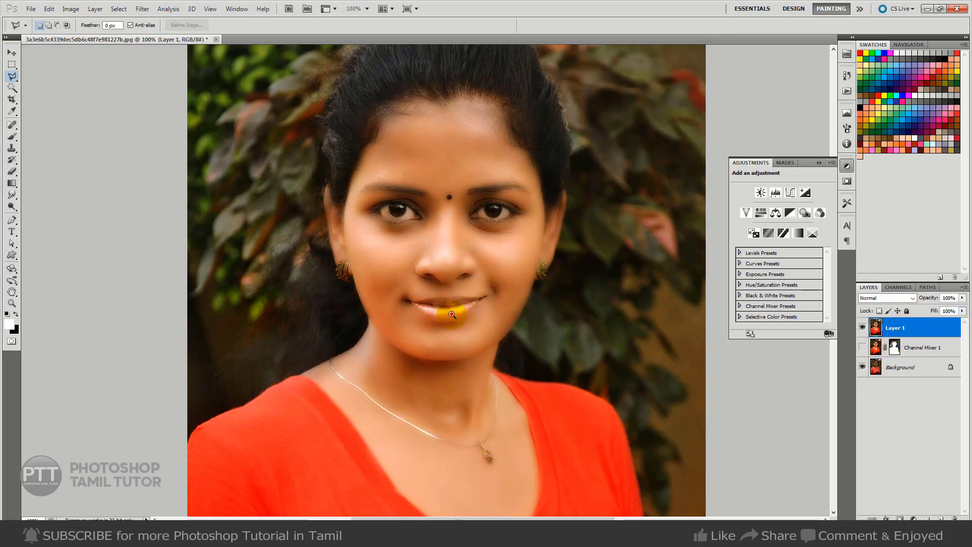
Zoom in and trace a closed Pen path around the lips.
scroll(448, 311, "up", 1)
key("l")
left_click(452, 313)
left_click(396, 298)
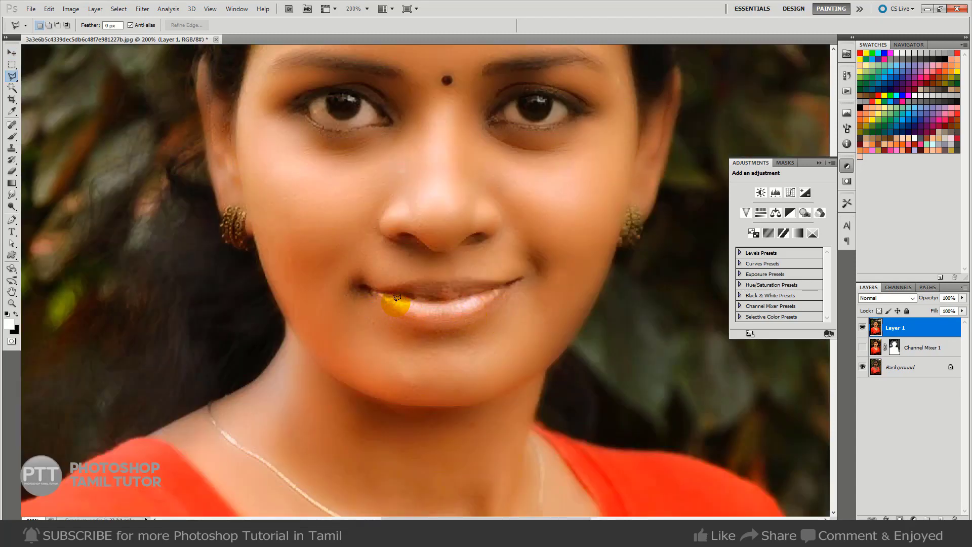
key("p")
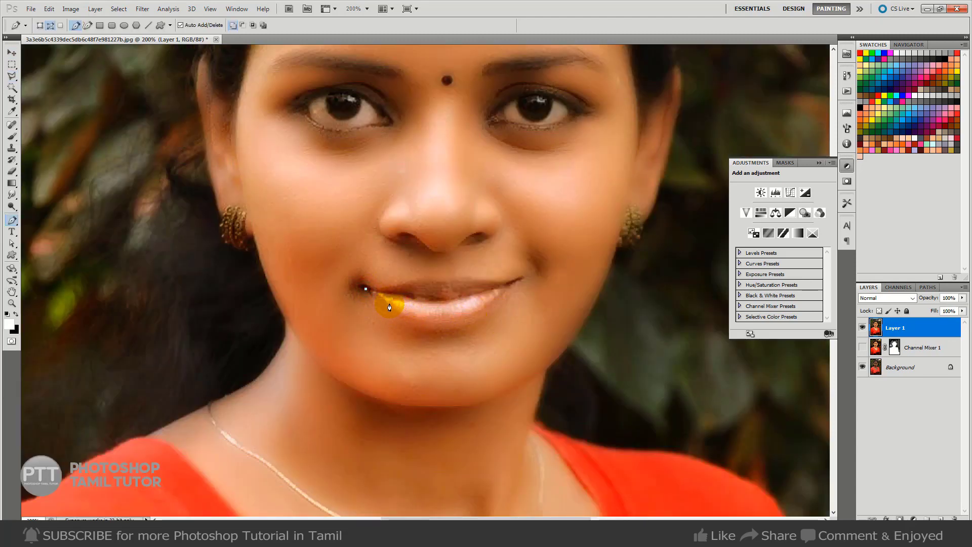
left_click_drag(445, 322, 469, 319)
mouse_move(511, 290)
left_mouse_down()
mouse_move(519, 285)
mouse_move(460, 281)
left_mouse_up()
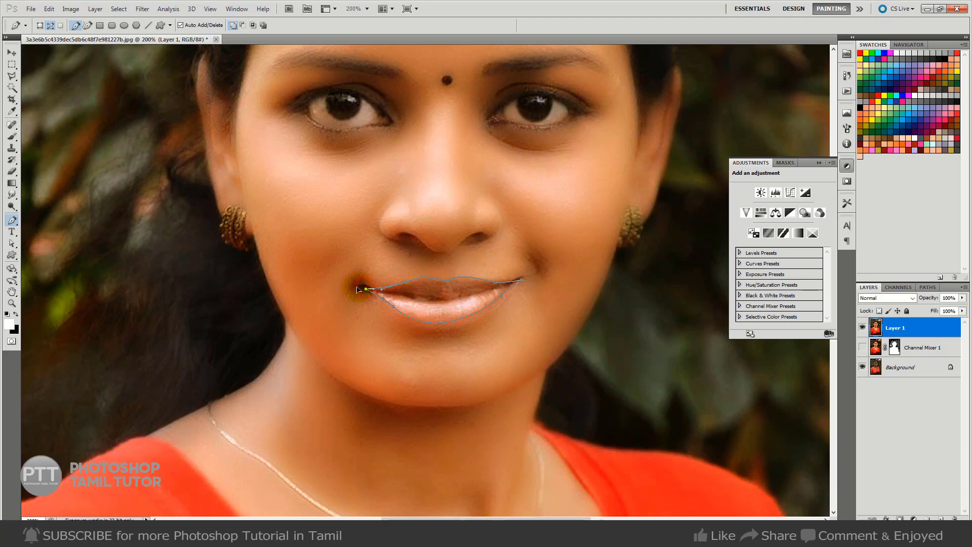
left_click(421, 275)
Convert the lip path to a selection and feather it.
key("m")
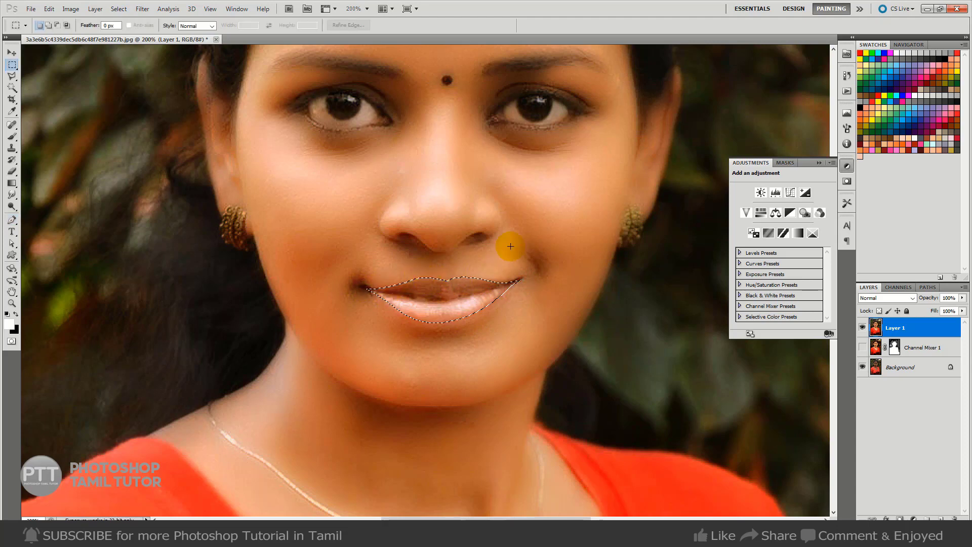
right_click(527, 236)
left_click(552, 264)
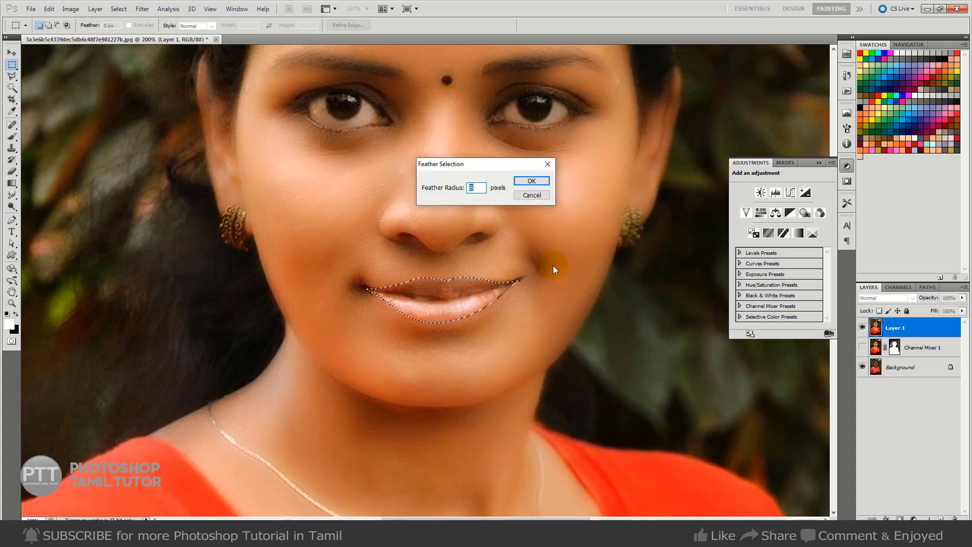
key("Return")
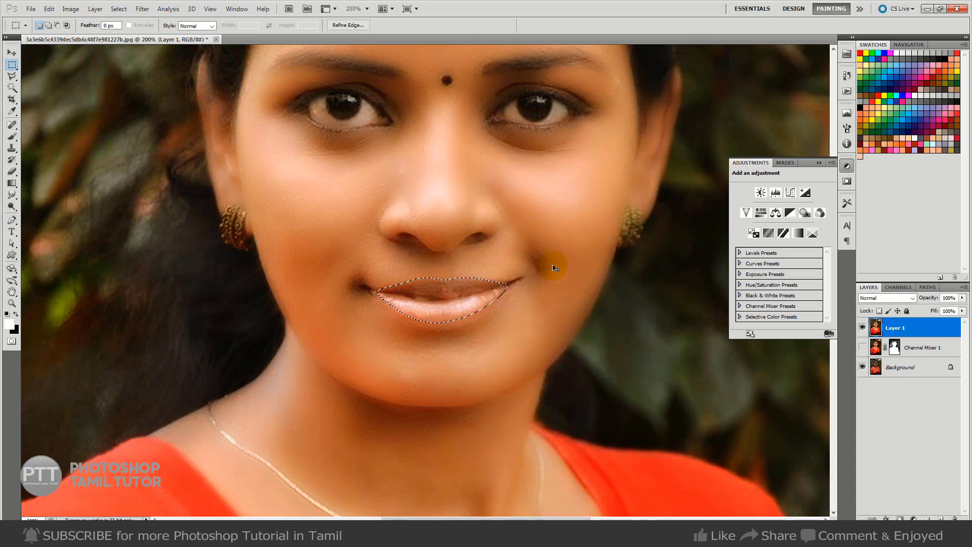
Add a new empty layer above Layer 1 and toggle Layer 1 to compare.
key("ctrl+j")
left_click(868, 331)
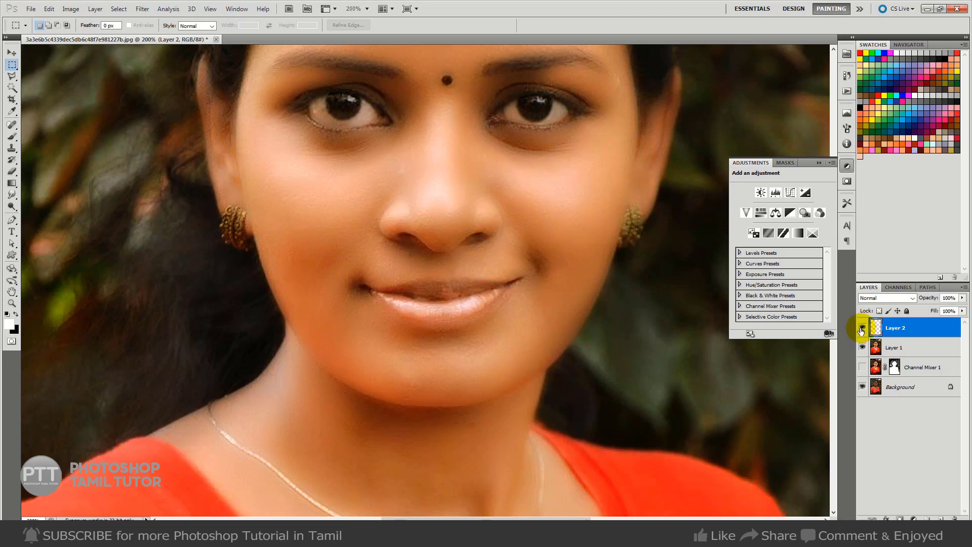
left_click(862, 347)
left_click(862, 347)
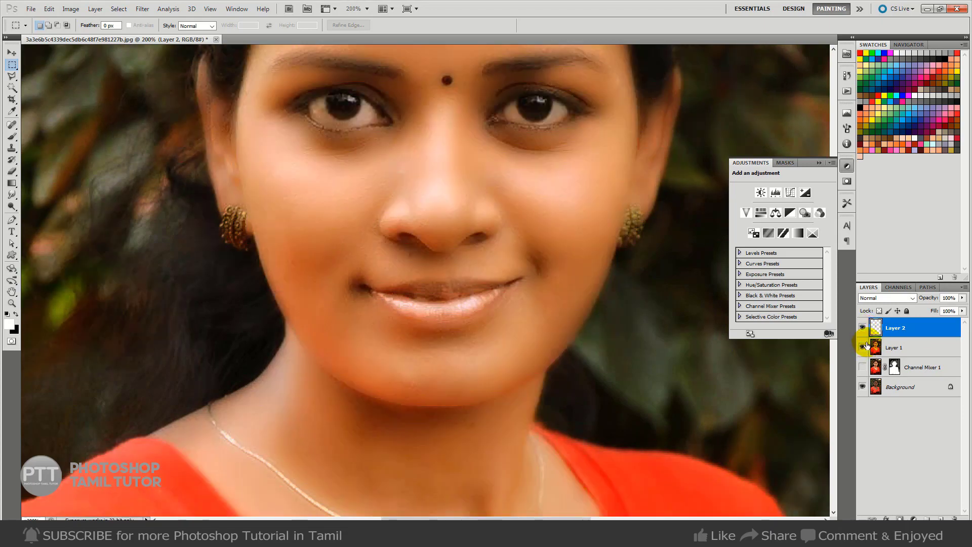
key("ctrl+b")
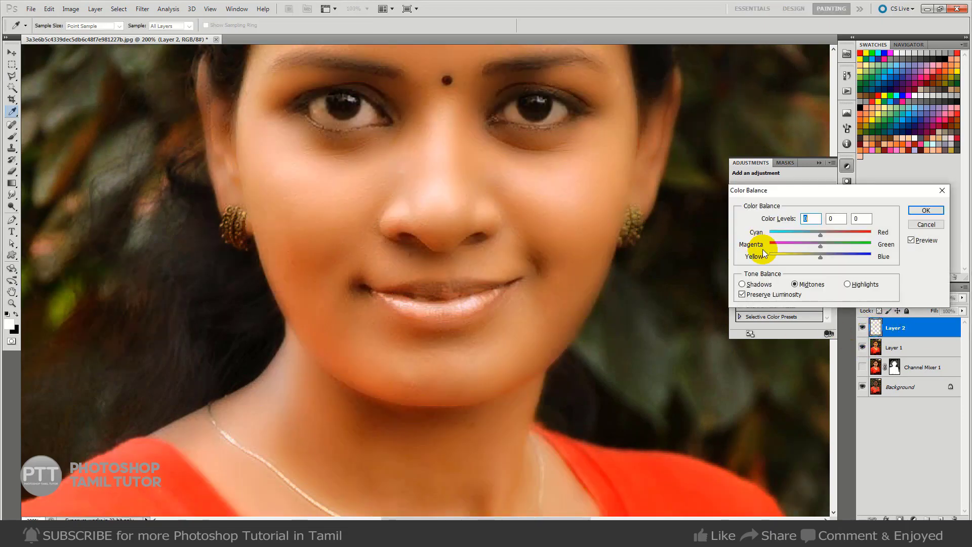
key("Escape")
Darken the midtones with a Curves adjustment.
key("ctrl+m")
left_click_drag(824, 226, 830, 227)
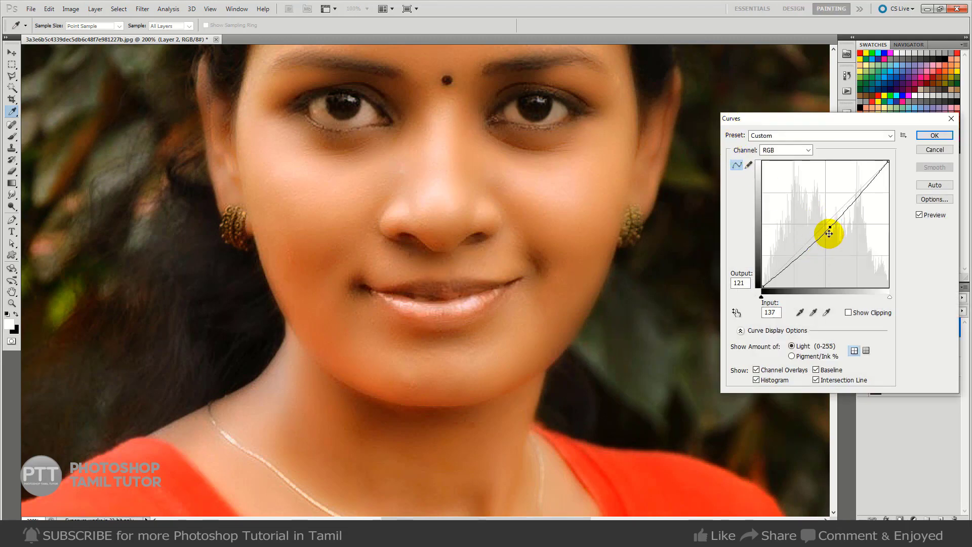
left_click_drag(830, 226, 832, 228)
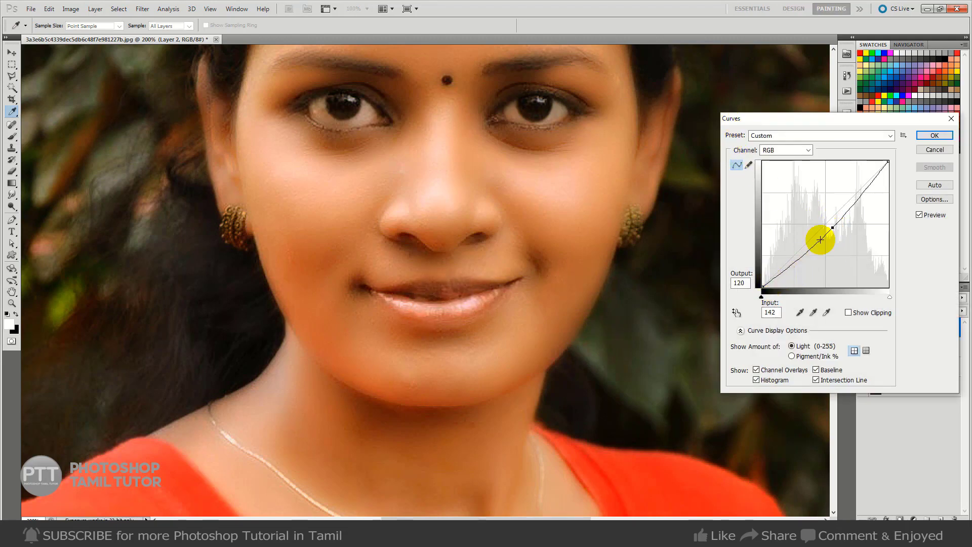
left_click(935, 135)
Shift Color Balance to Red +45, set the Levels black point to 15, and view at 100%.
key("ctrl+b")
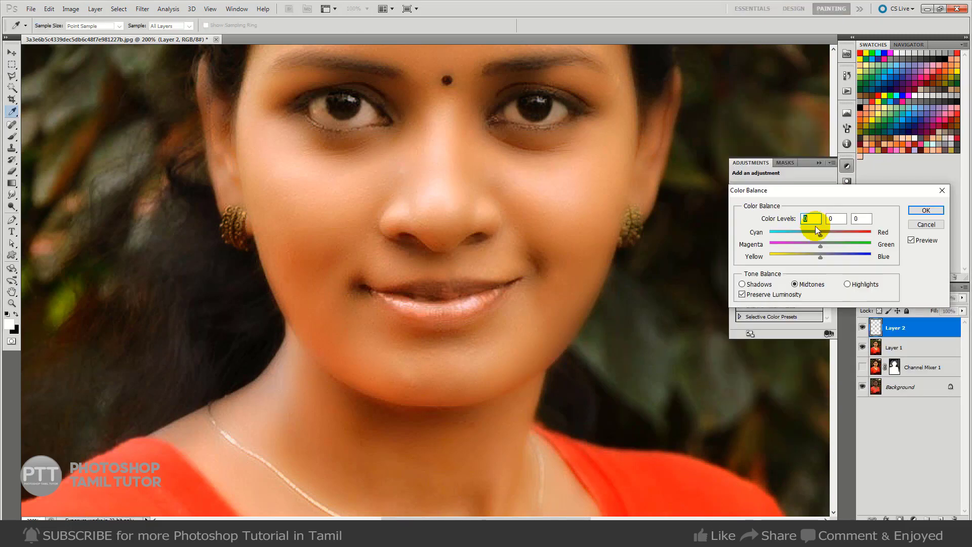
left_click_drag(843, 232, 807, 259)
left_click(926, 210)
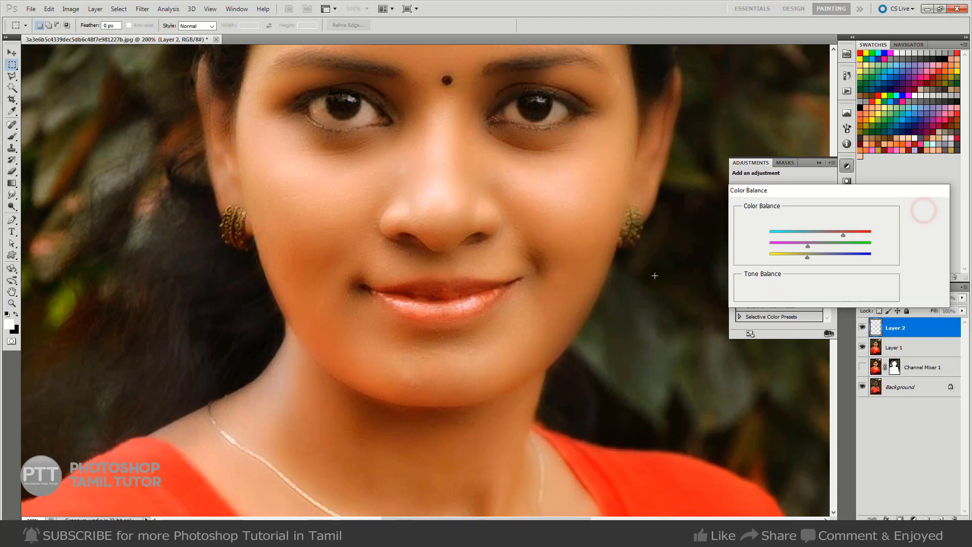
key("ctrl+l")
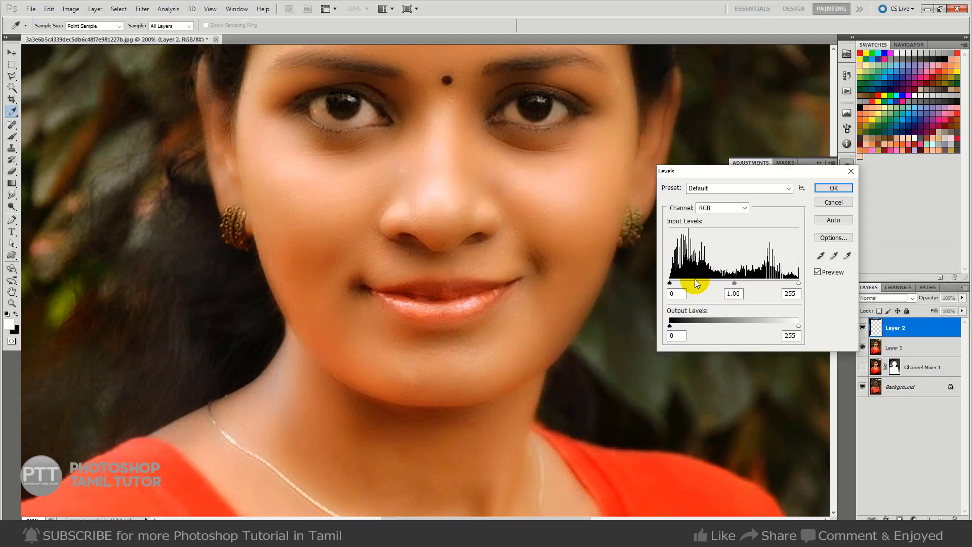
left_click_drag(673, 282, 677, 284)
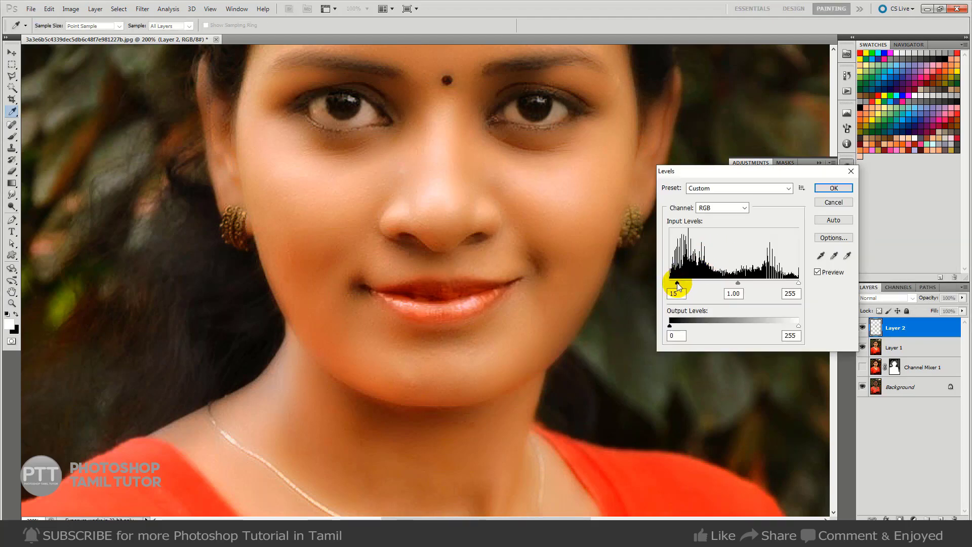
left_click(825, 190)
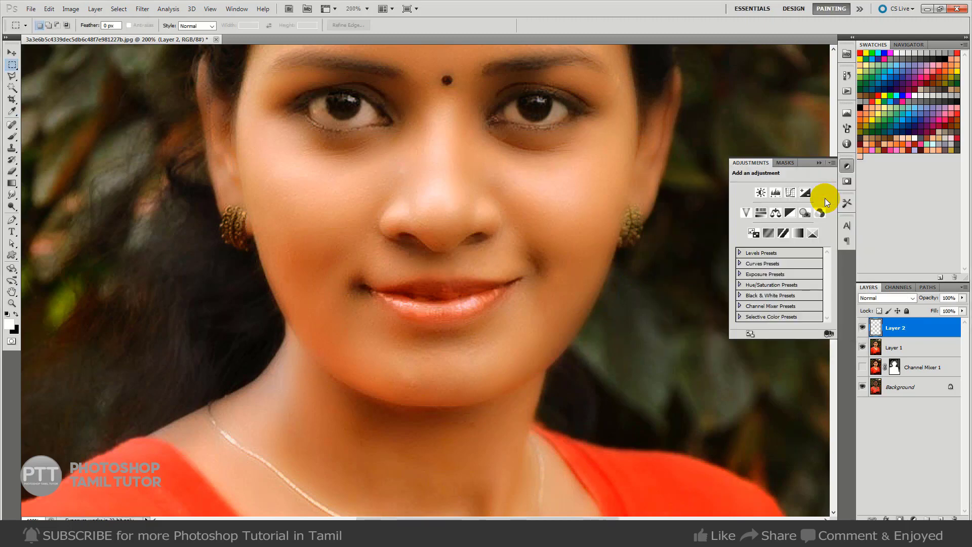
key("ctrl+1")
Erase across the mouth, then lasso the lips and chin with a 5 px feather.
key("e")
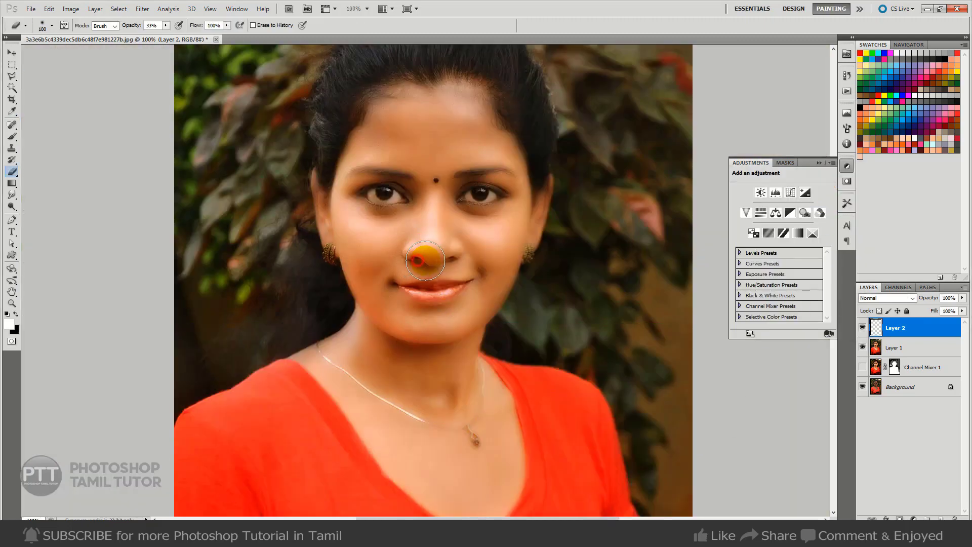
left_click_drag(425, 260, 473, 324)
key("l")
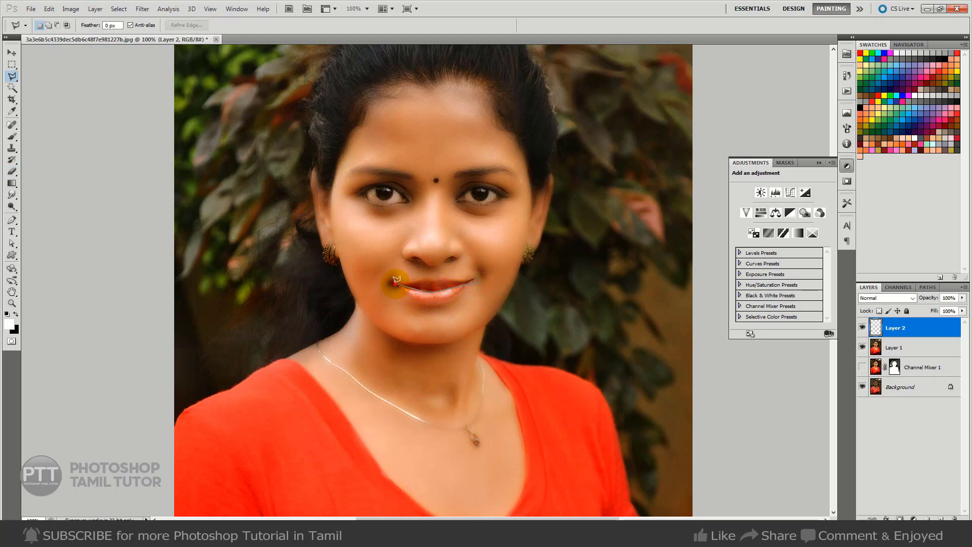
left_click(385, 306)
left_click(431, 324)
double_click(479, 296)
right_click(501, 224)
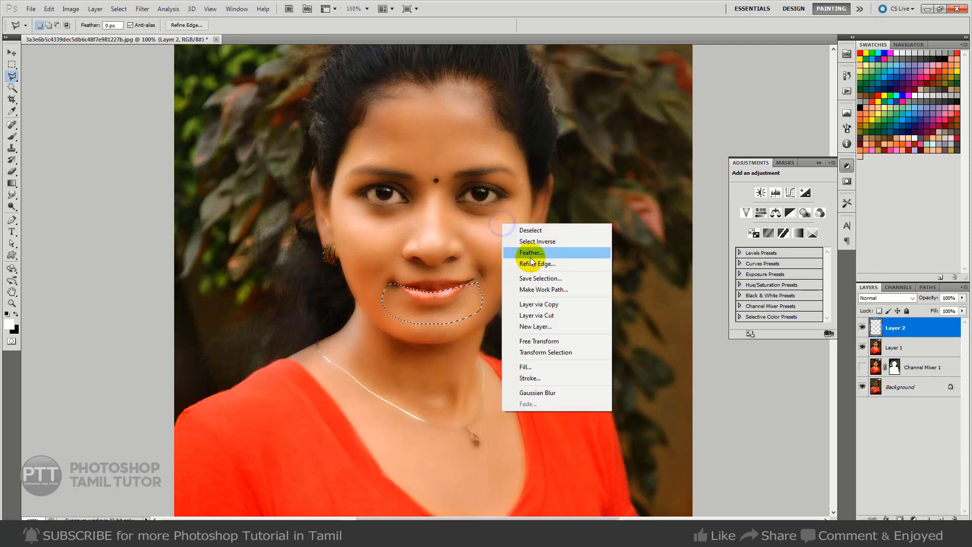
left_click(531, 258)
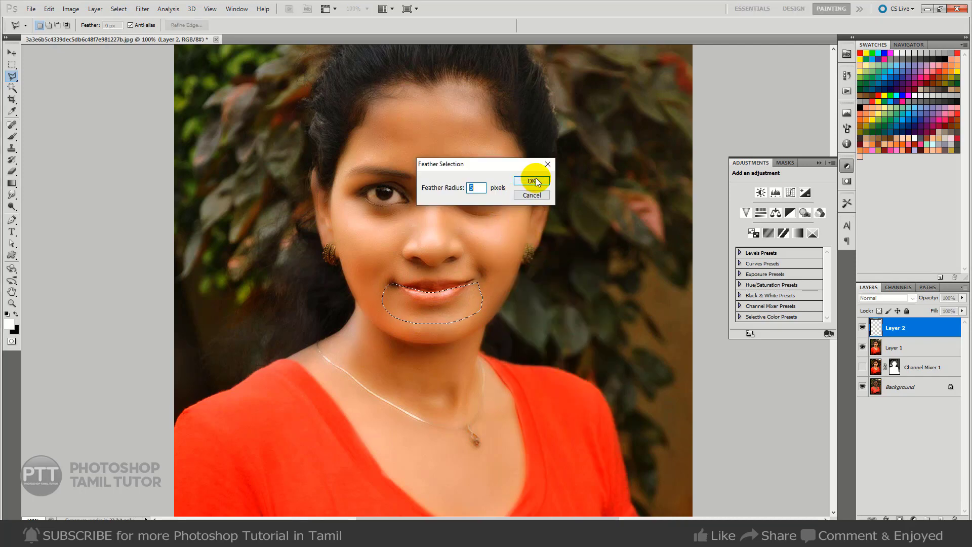
left_click(532, 181)
Give the selection a Color Balance of Magenta -44 and Blue +6, then deselect.
key("ctrl+b")
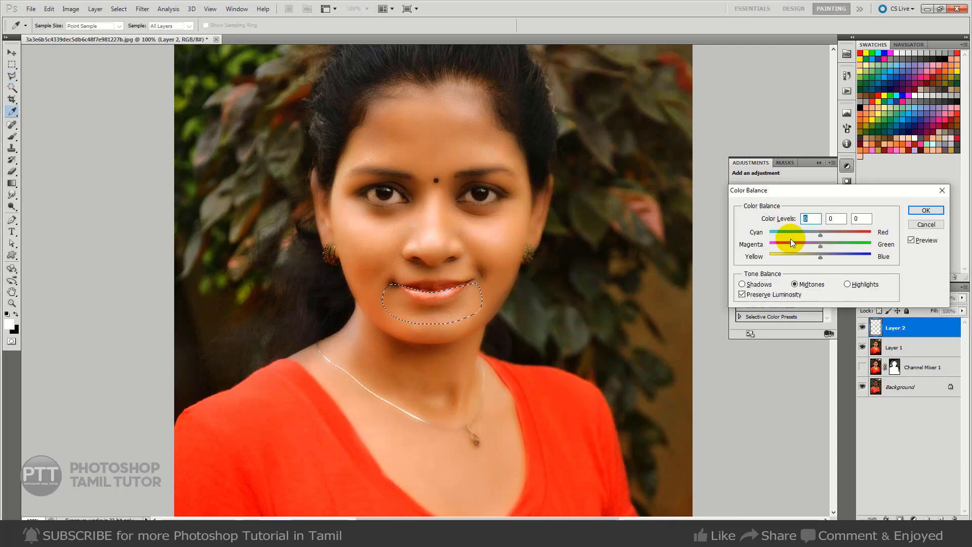
left_click(797, 244)
mouse_move(821, 255)
left_mouse_down()
mouse_move(842, 257)
mouse_move(823, 257)
left_mouse_up()
left_click(932, 212)
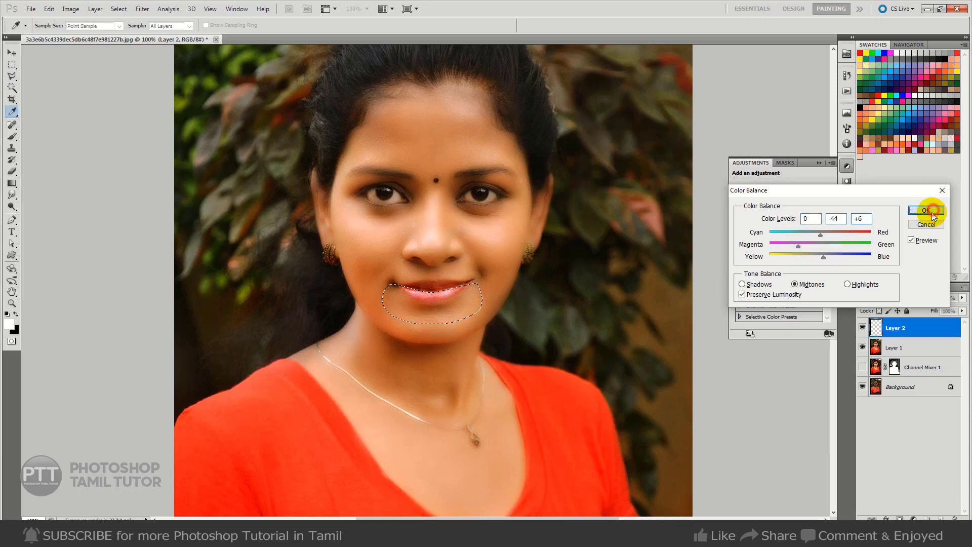
key("v")
key("ctrl+d")
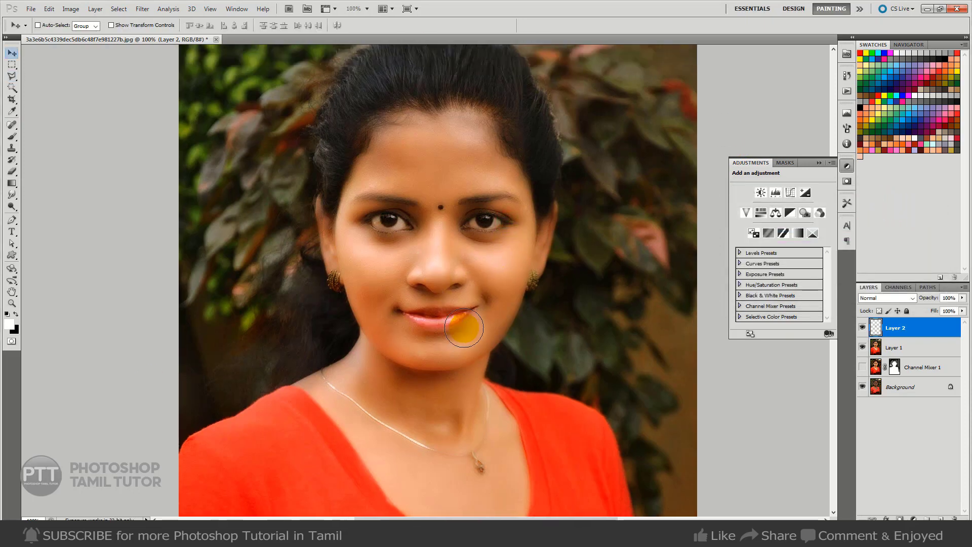
Erase stray areas of the retouched layer with a soft Eraser brush.
key("e")
left_click(385, 313)
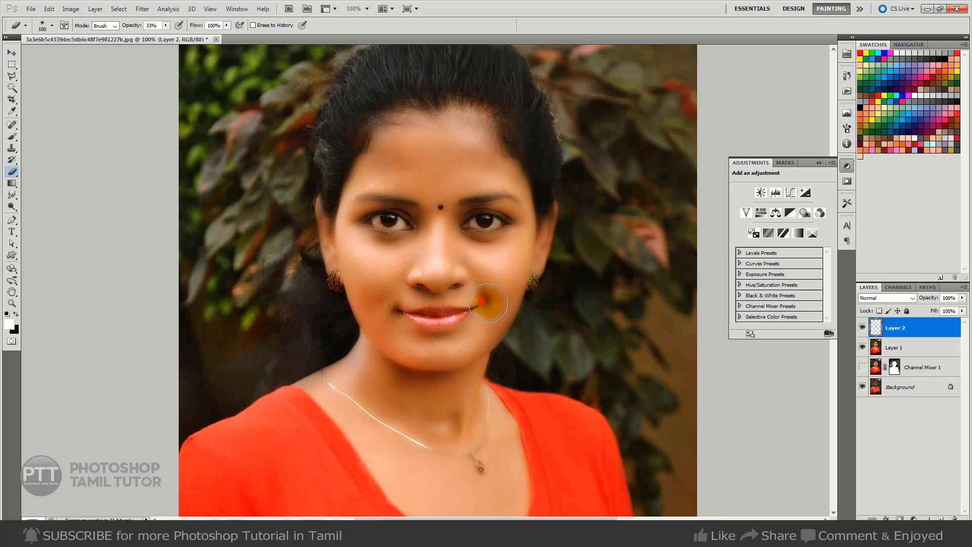
left_click_drag(427, 283, 449, 277)
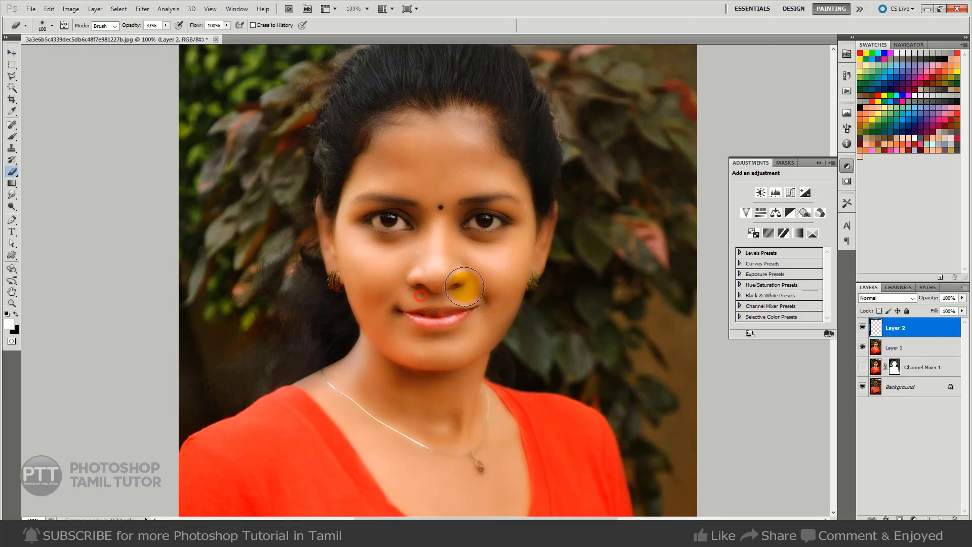
left_click_drag(369, 351, 477, 332)
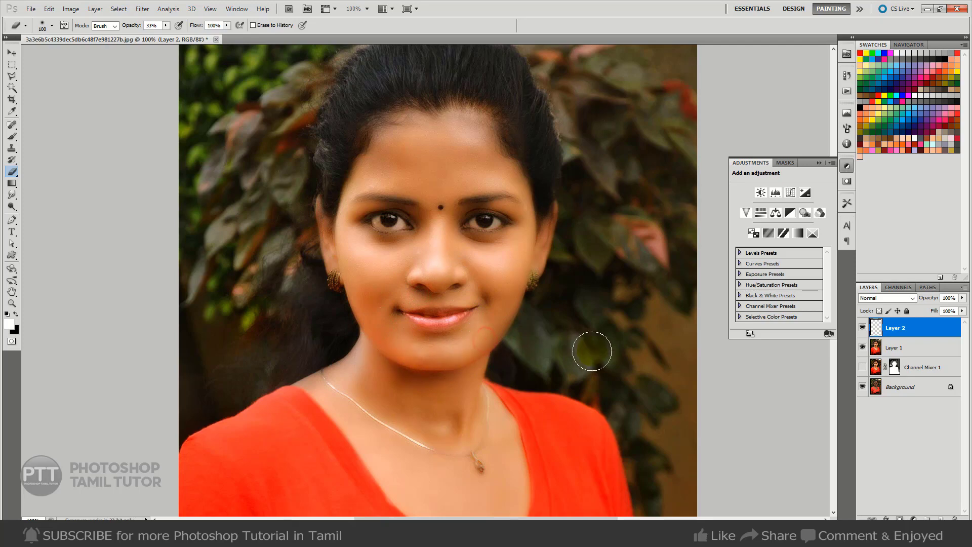
Select Layer 1 with Layer 2, merge them into Layer 2, and zoom out to the whole photo.
key("v")
left_click(893, 352, "shift")
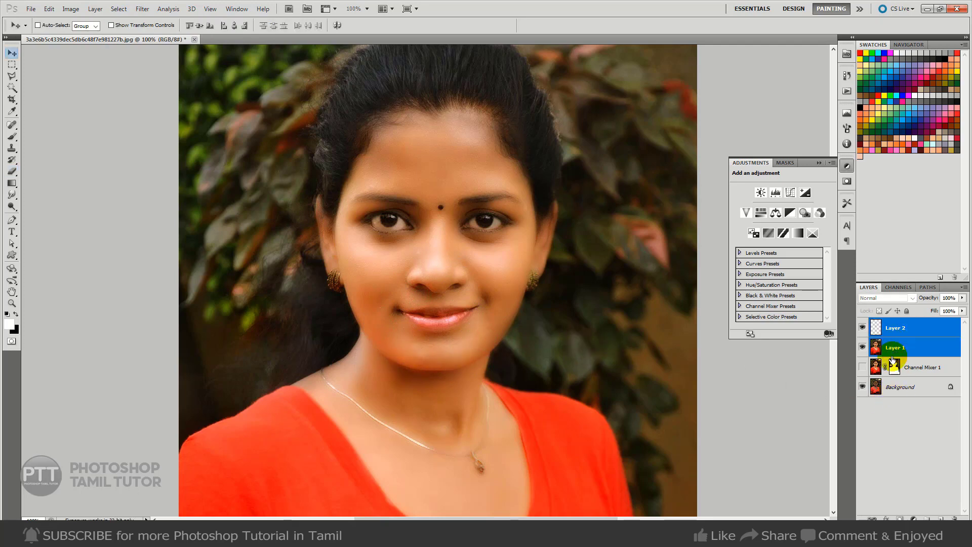
key("ctrl+e")
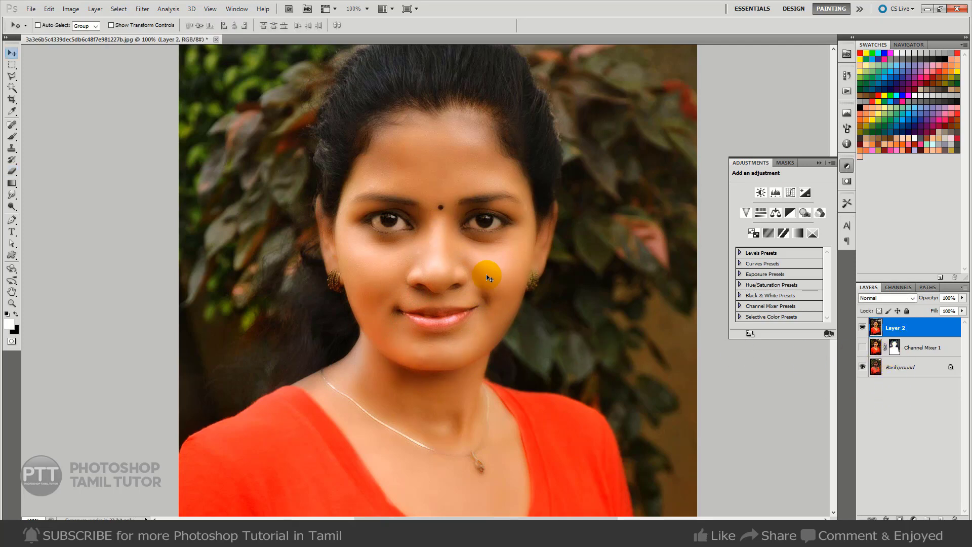
key("ctrl+minus")
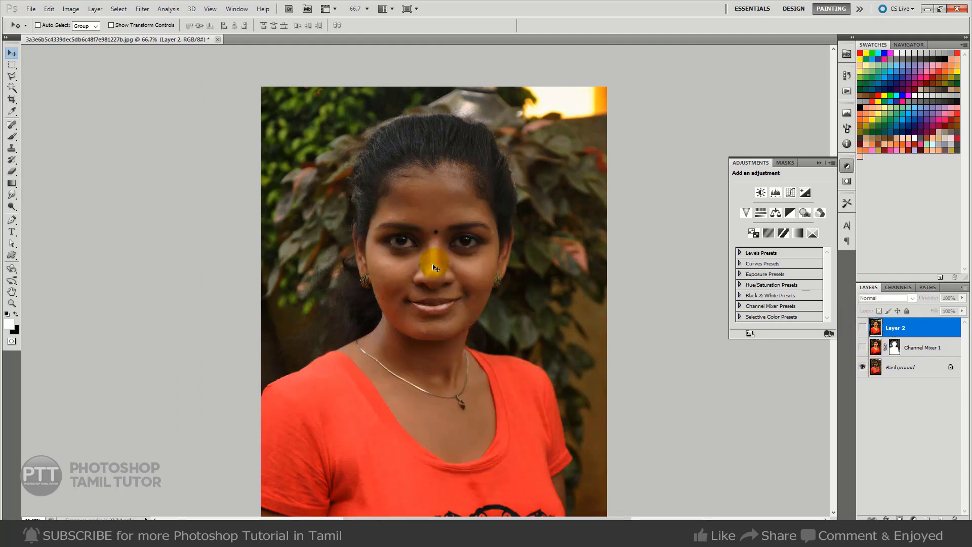
left_click(862, 328)
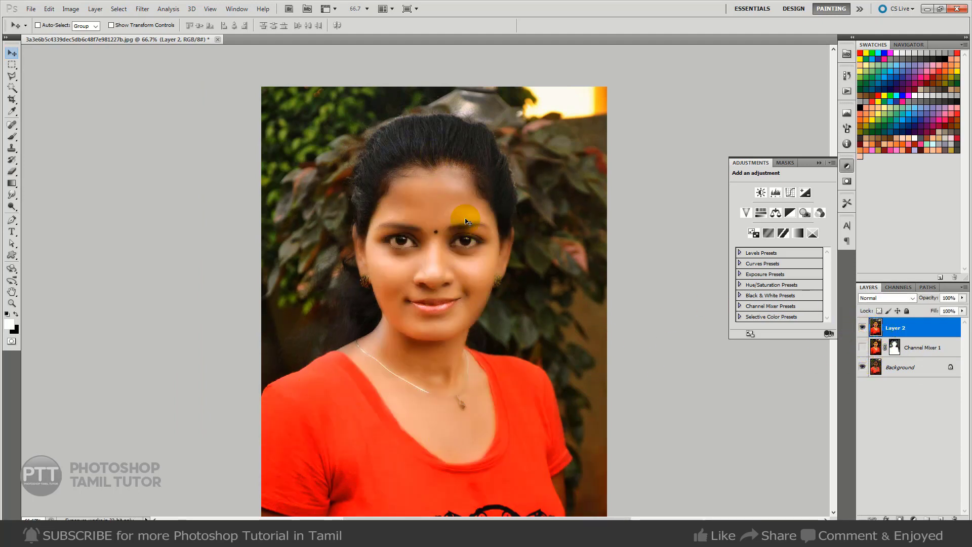
left_click(458, 264)
left_click_drag(454, 279, 476, 277)
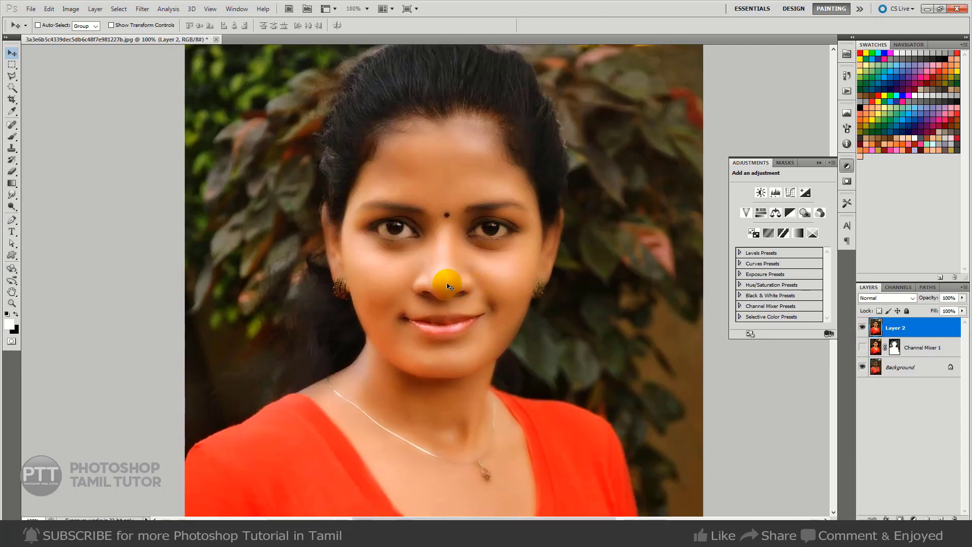